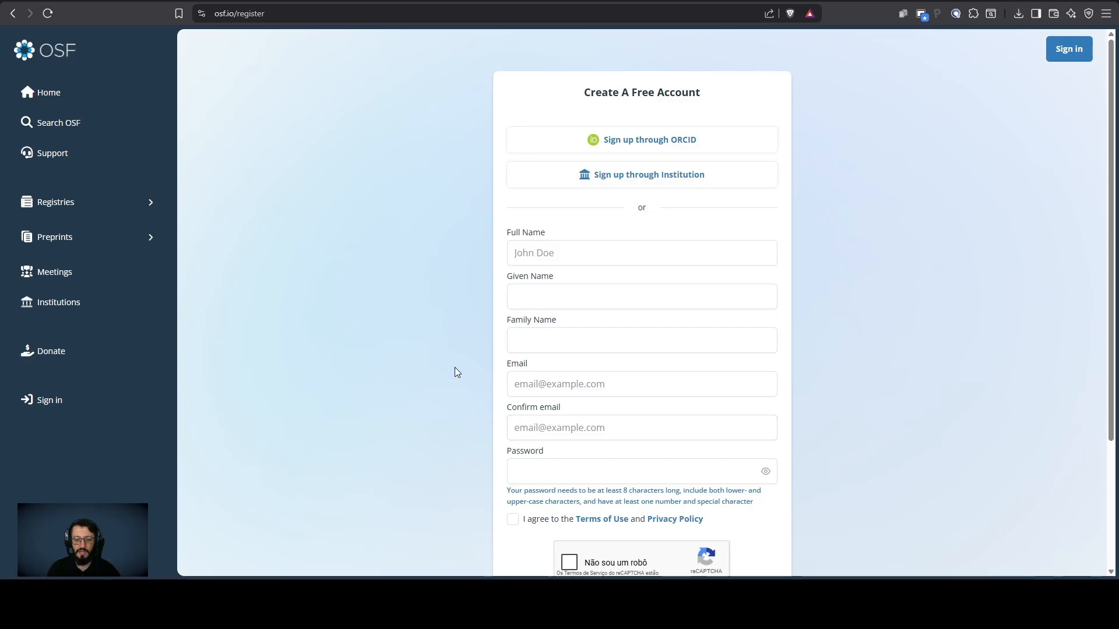
scroll(454, 372, down, 3)
scroll(454, 373, up, 3)
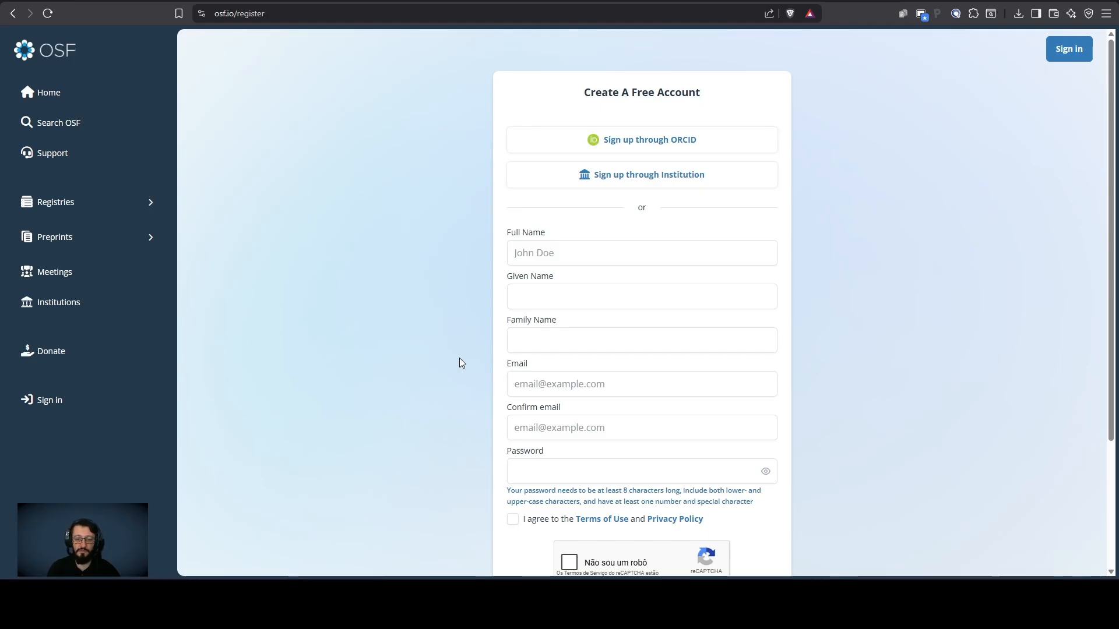
click(546, 366)
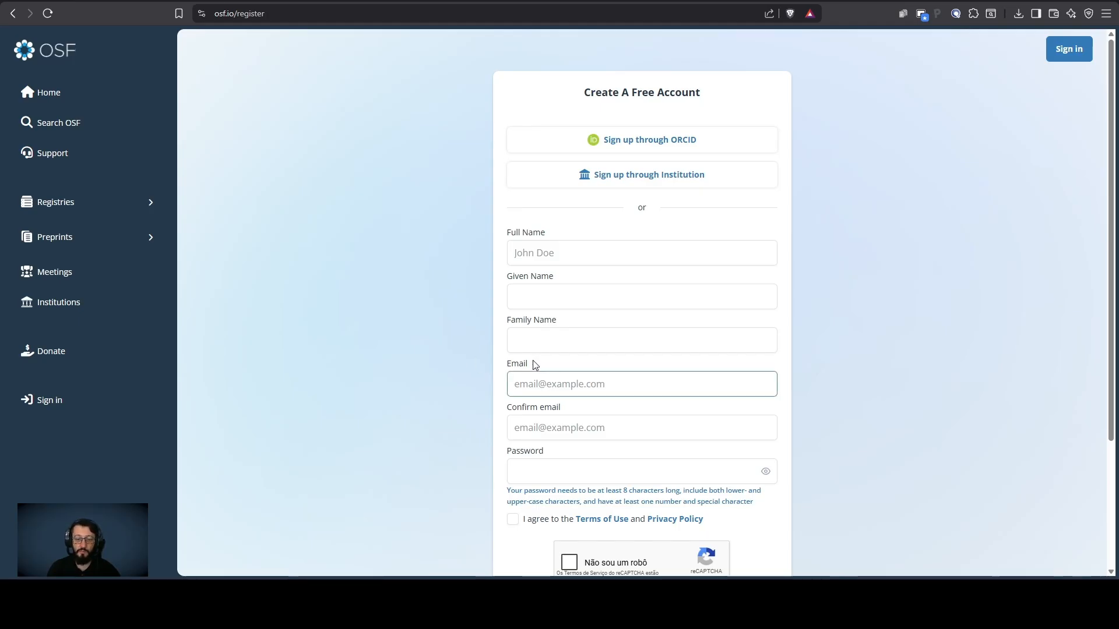
click(495, 365)
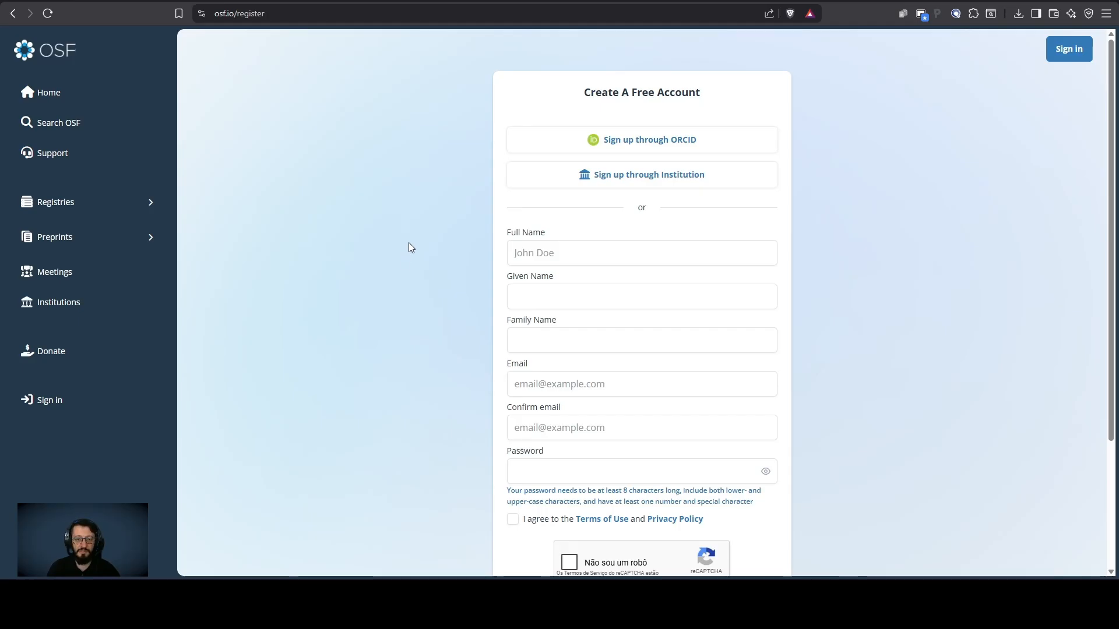
Step: Leave the account registration page and sign in to the existing account to open its project dashboard
key(alt+Left)
click(1073, 53)
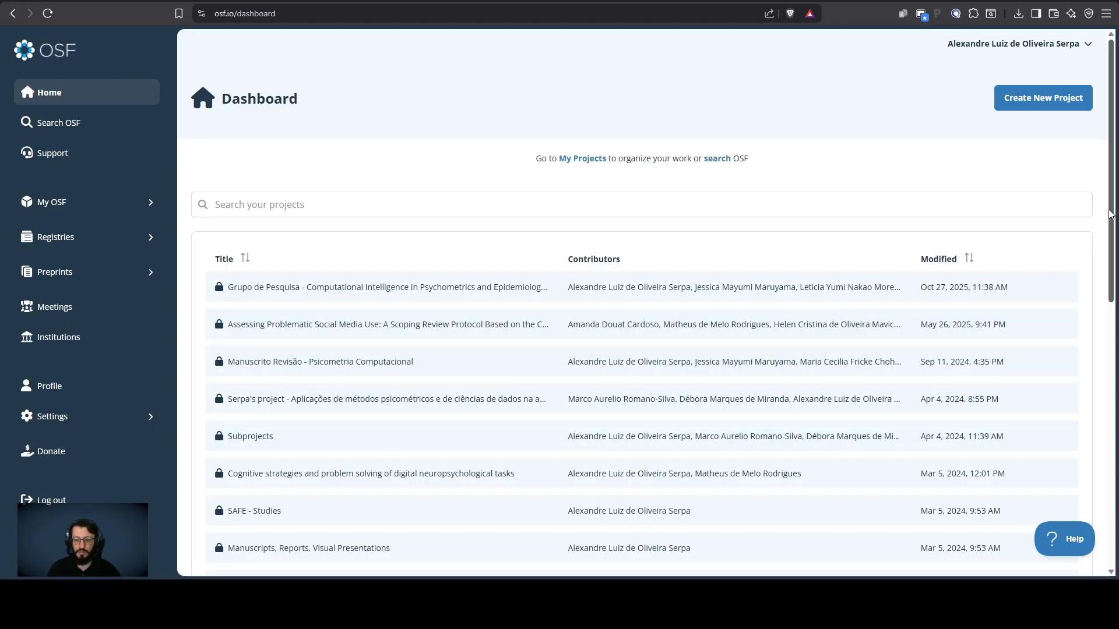
scroll(1107, 224, down, 5)
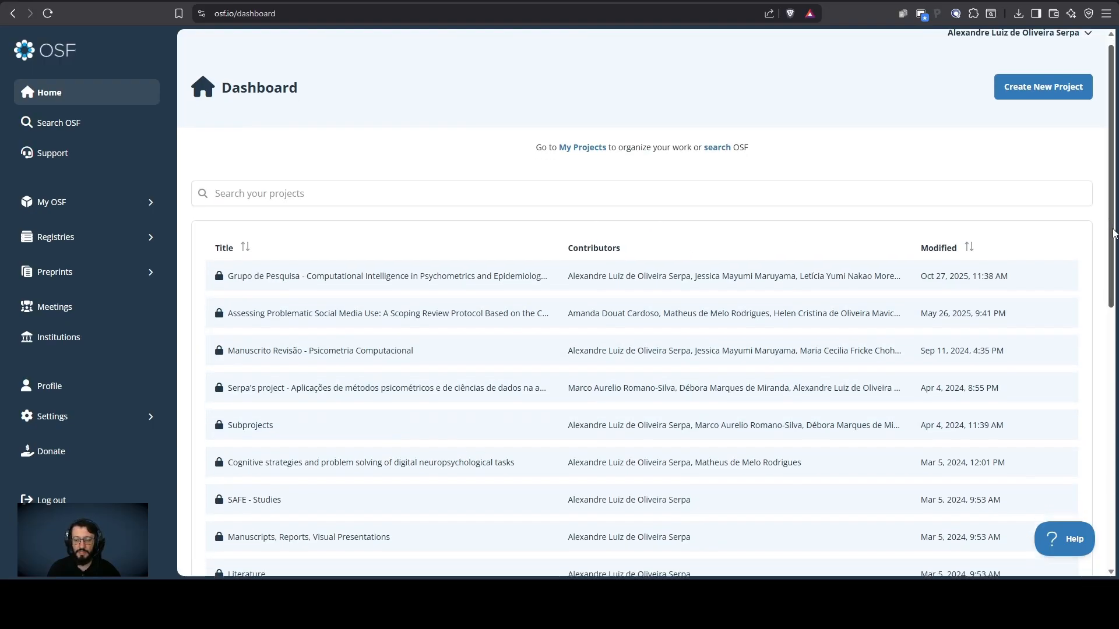
scroll(911, 154, up, 5)
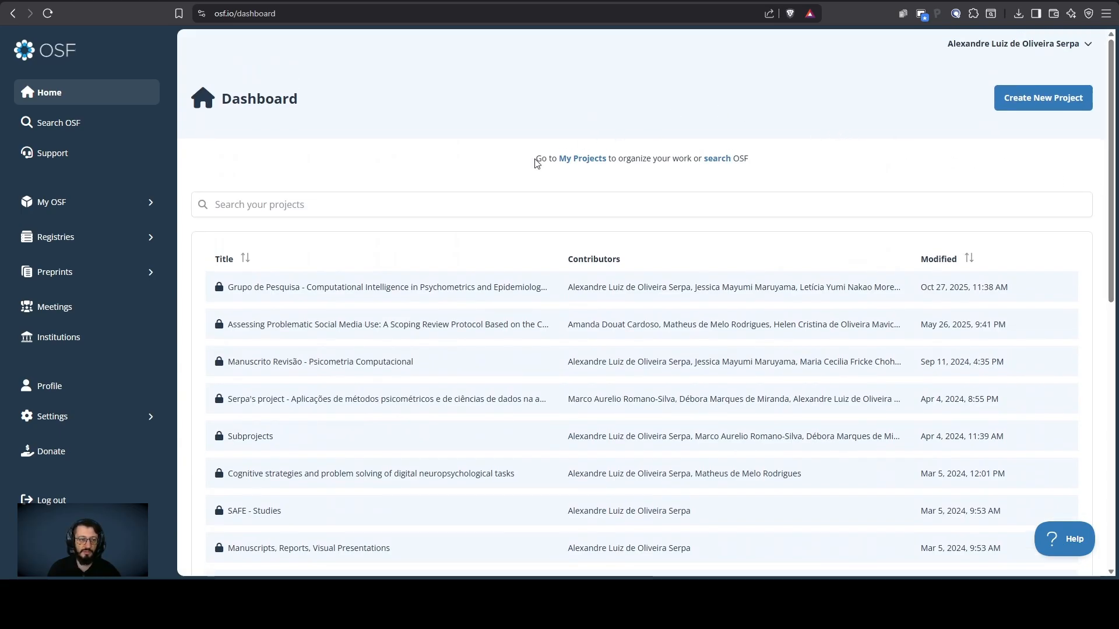
click(411, 198)
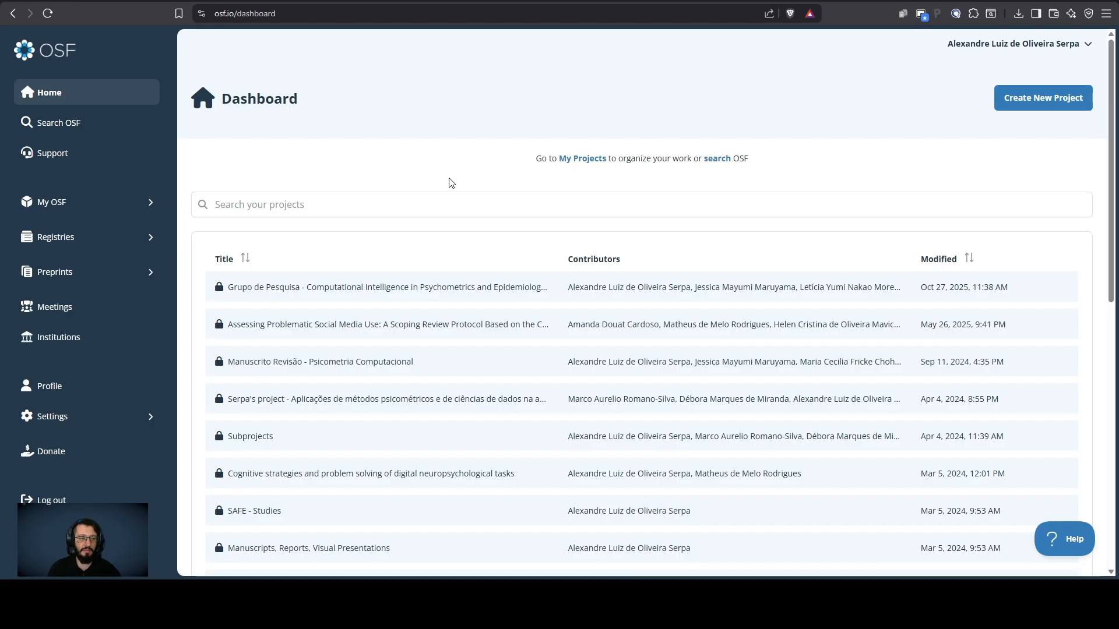
click(142, 204)
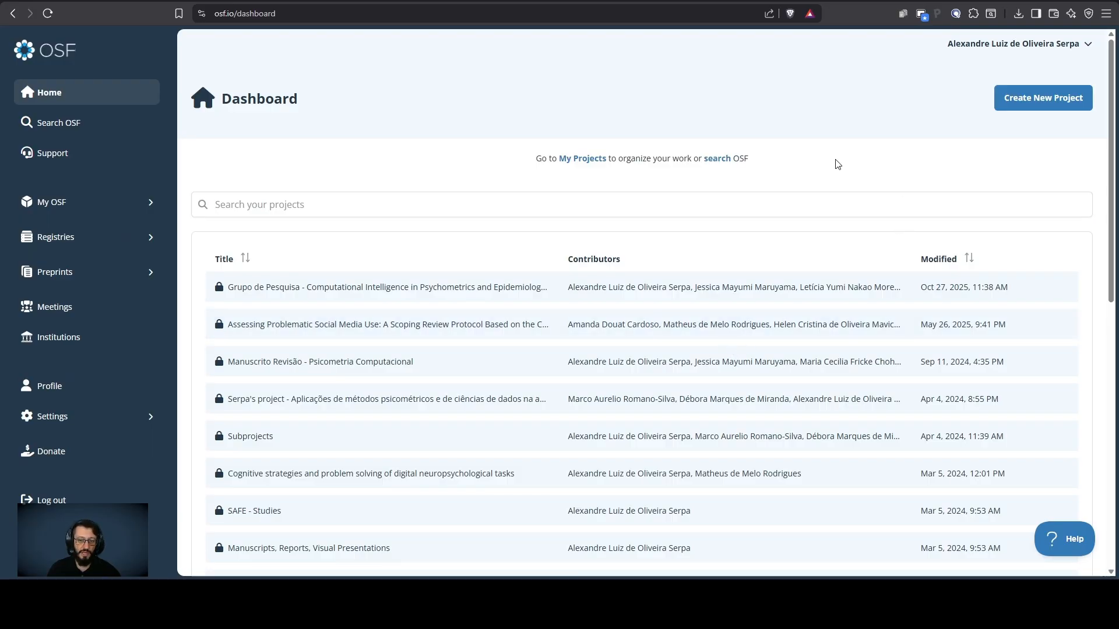
Step: Start a new project and check the available storage locations and templates, keeping United States and no template
click(1026, 109)
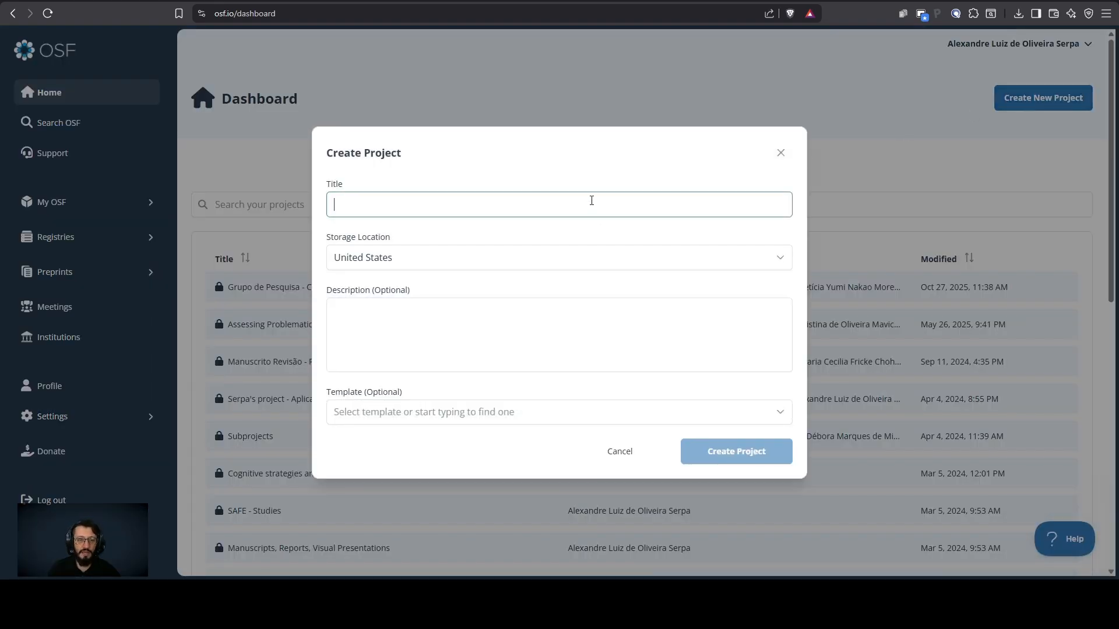
click(768, 259)
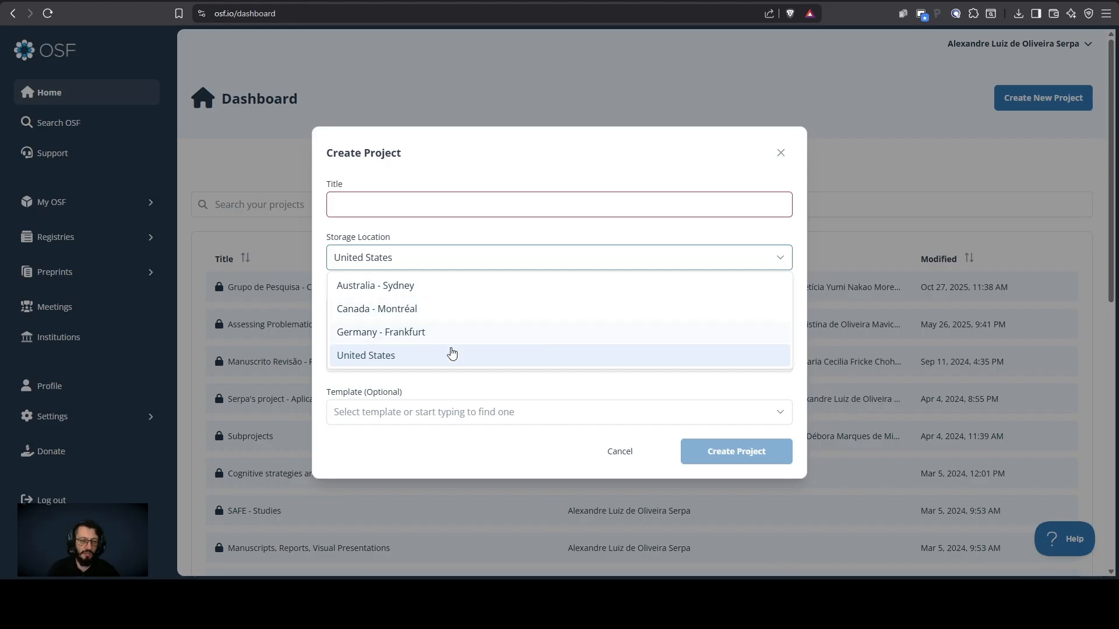
click(515, 393)
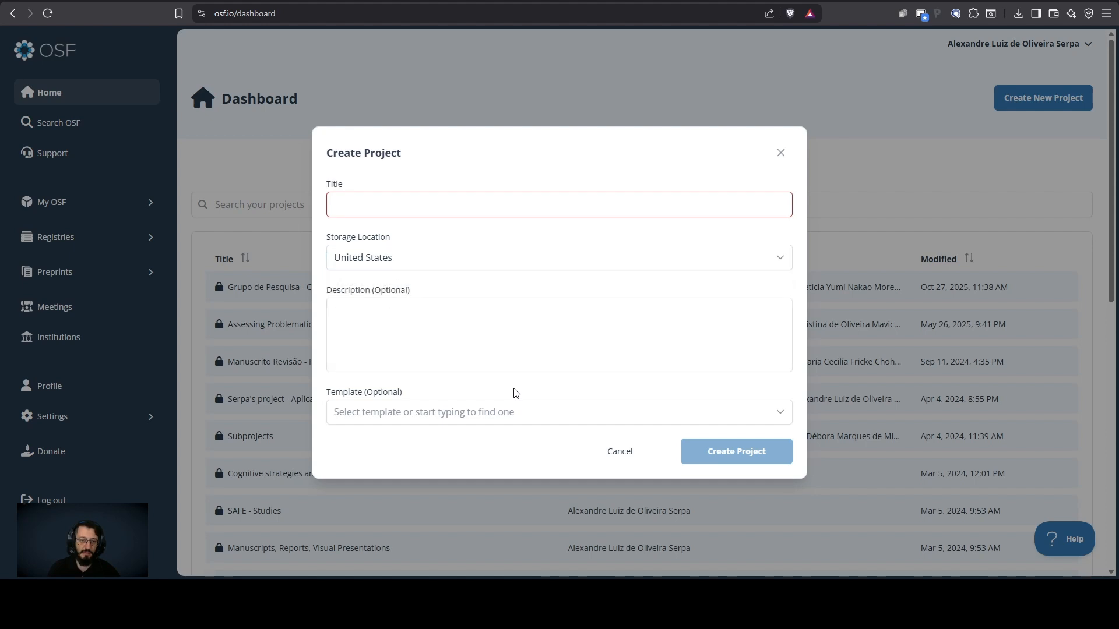
click(472, 331)
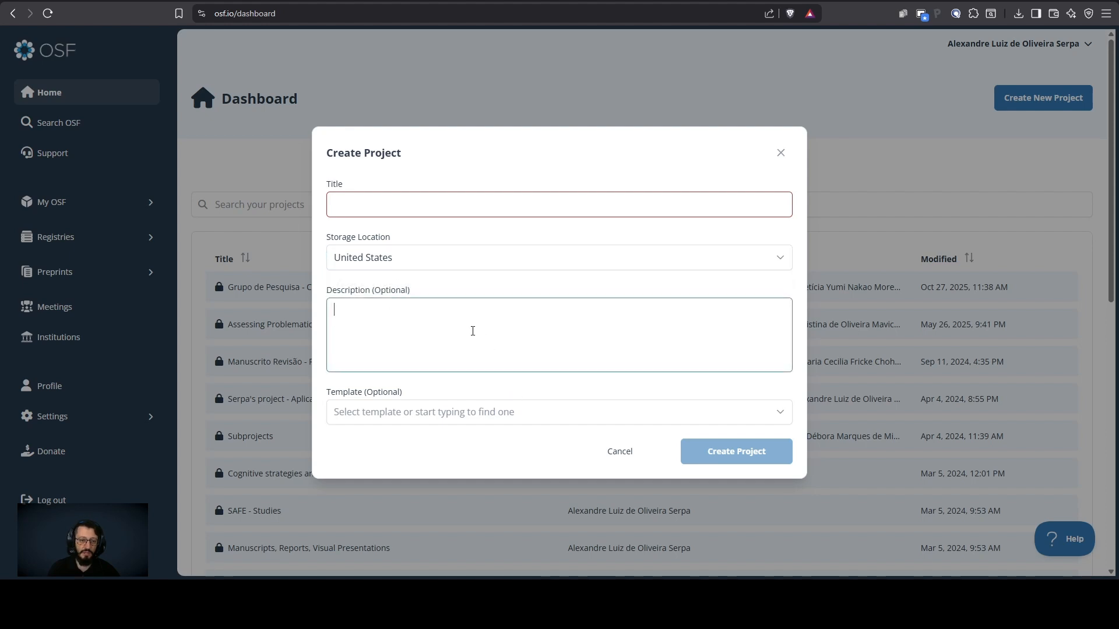
click(480, 413)
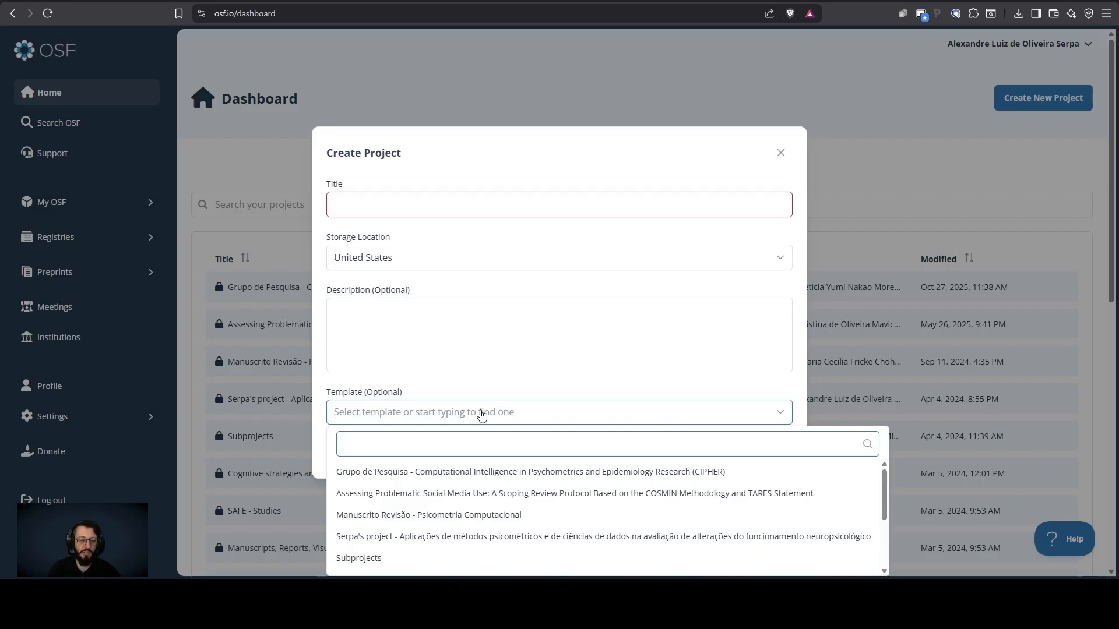
click(481, 414)
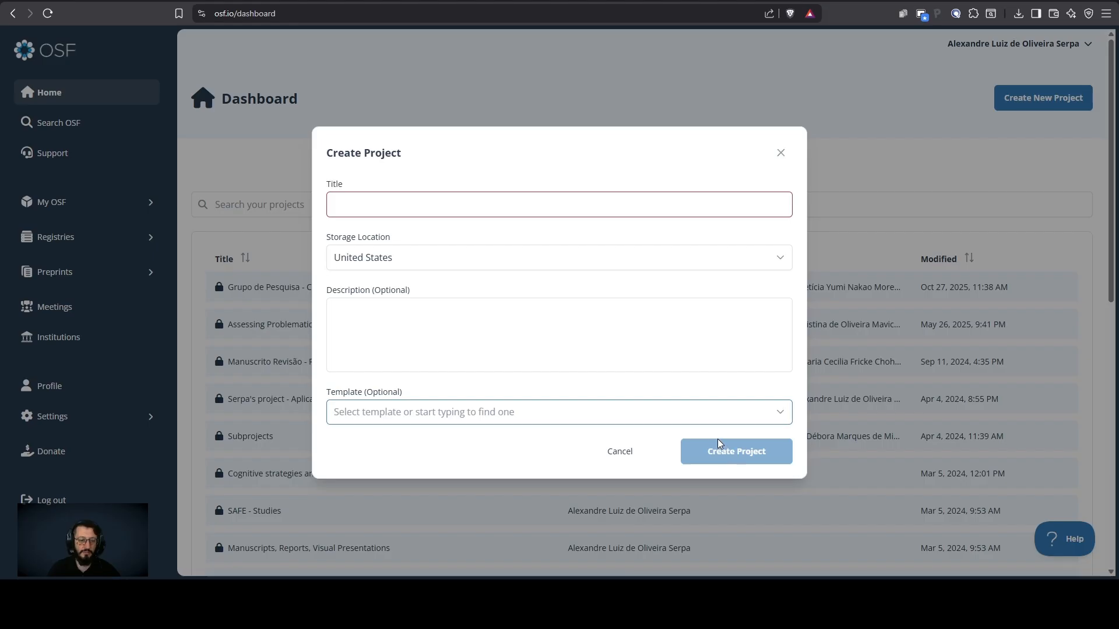
Step: Title the new project "Teste INCT NeuroTec-R" and enter "Descrição opcional" as its description
click(544, 201)
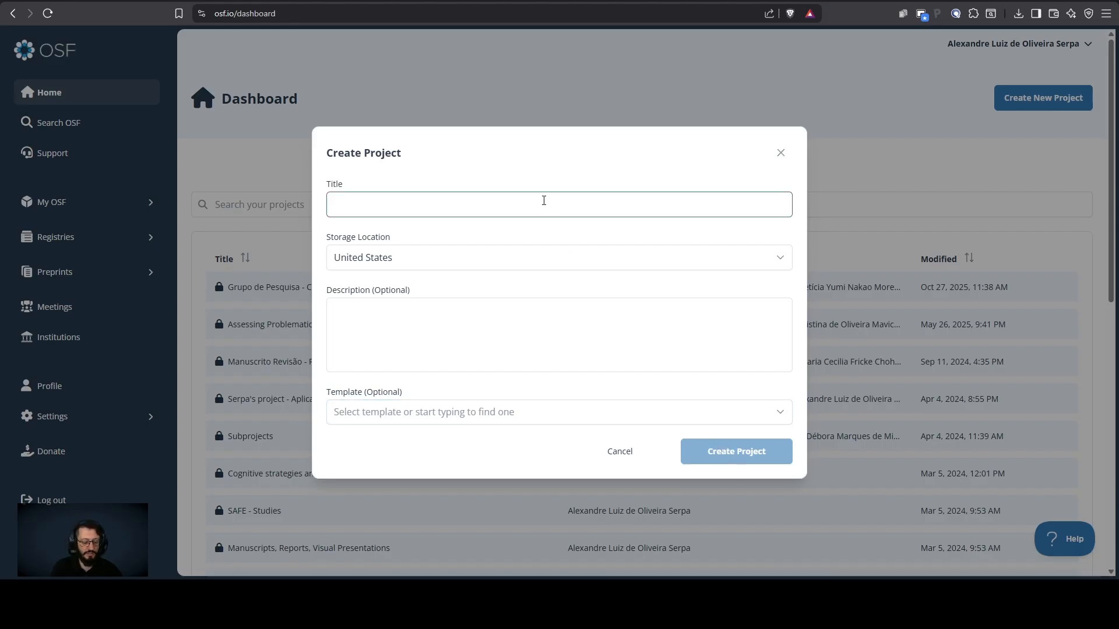
text(Te)
key(BackSpace)
key(BackSpace)
text(Teste IN)
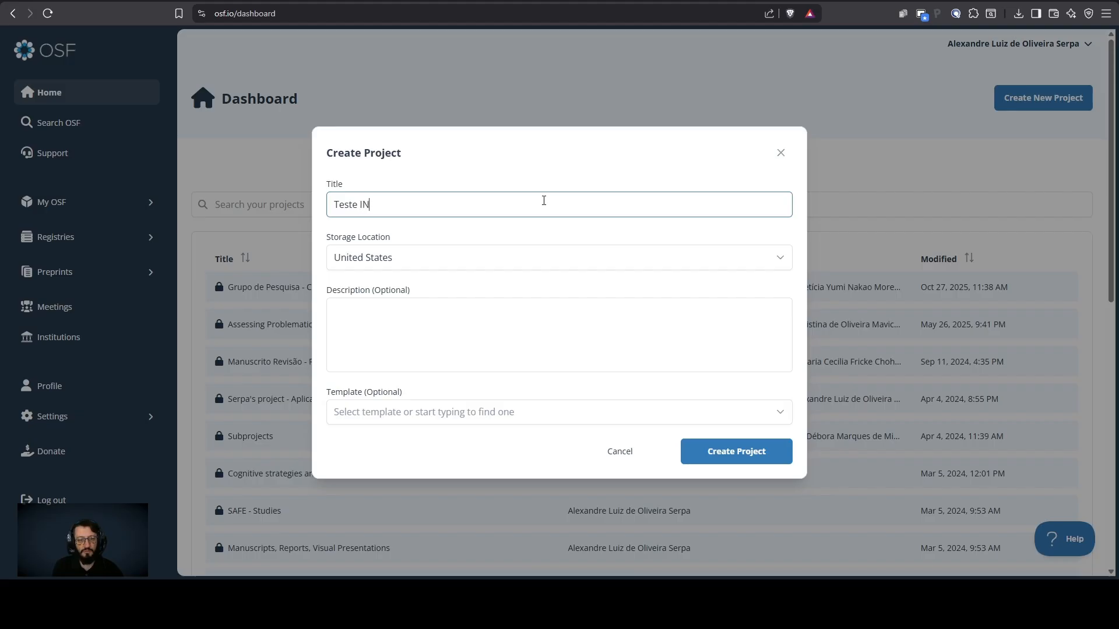
text(CT NeuroTec-R)
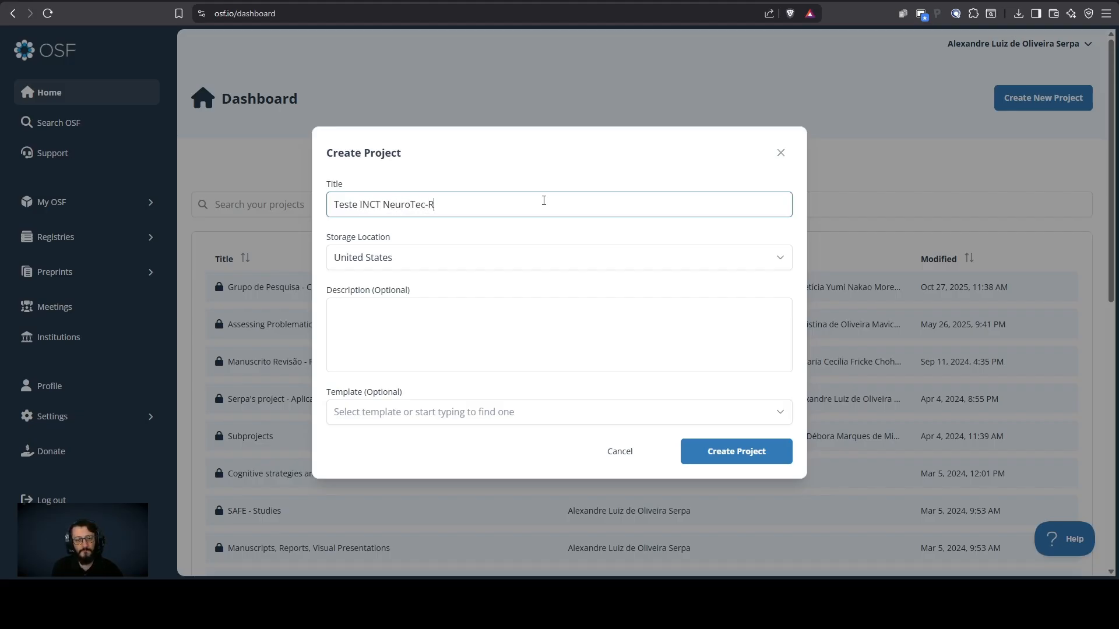
click(457, 325)
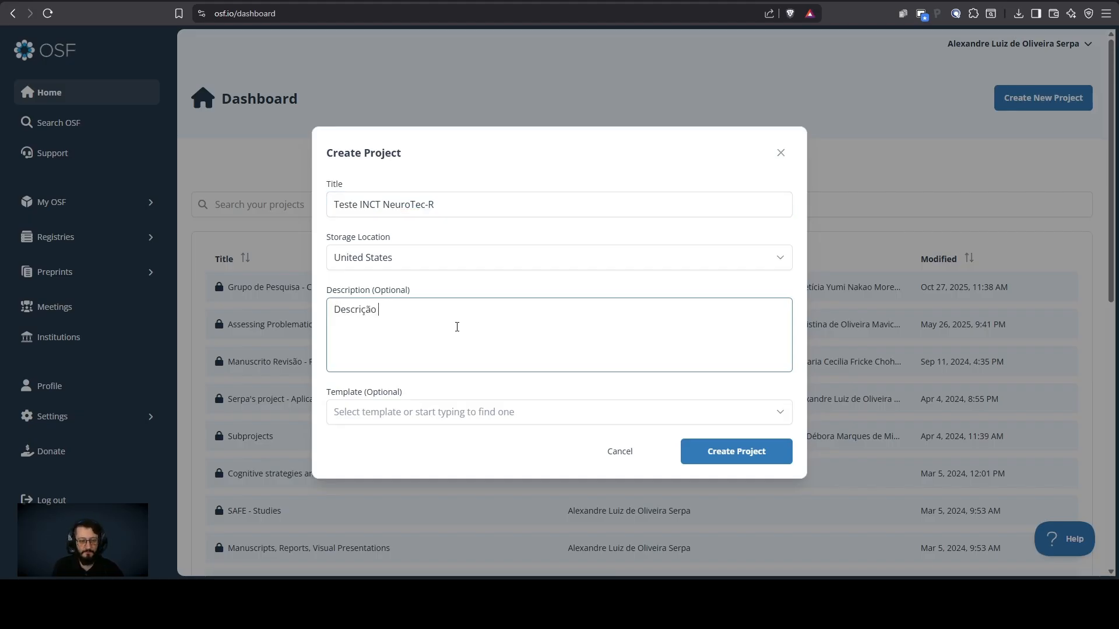
text(Descrição opcional)
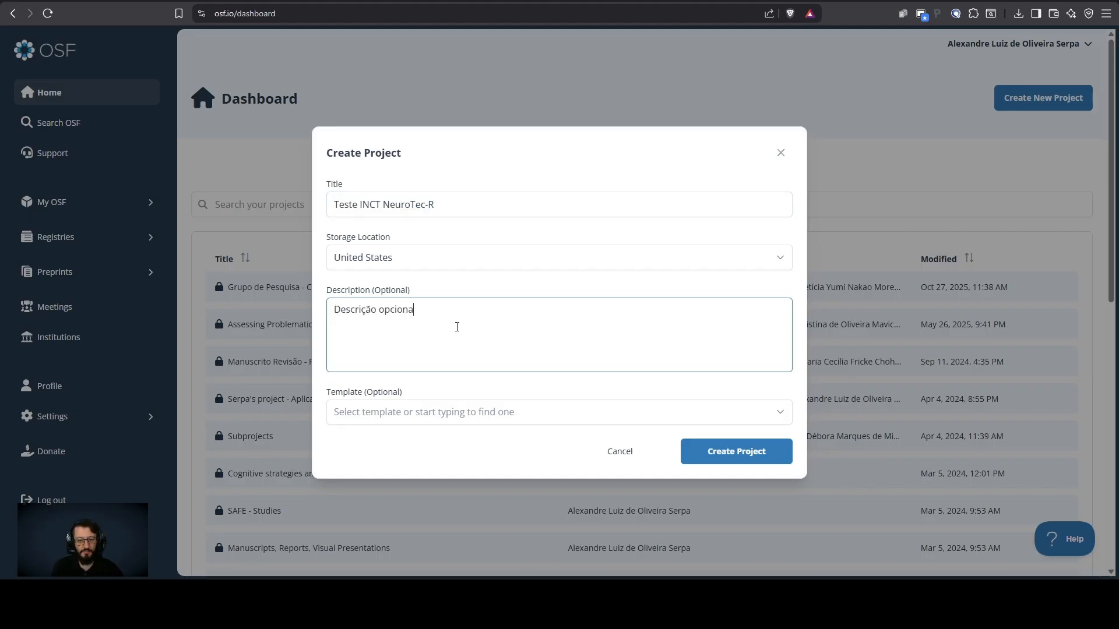
Step: Create the project and open its overview page
click(733, 458)
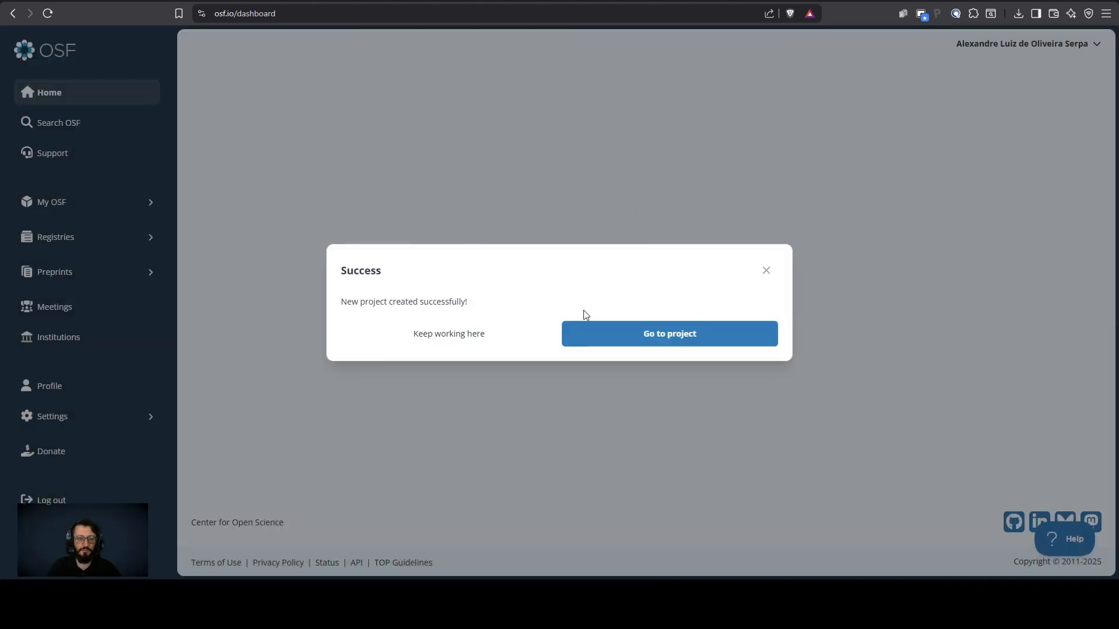
click(673, 341)
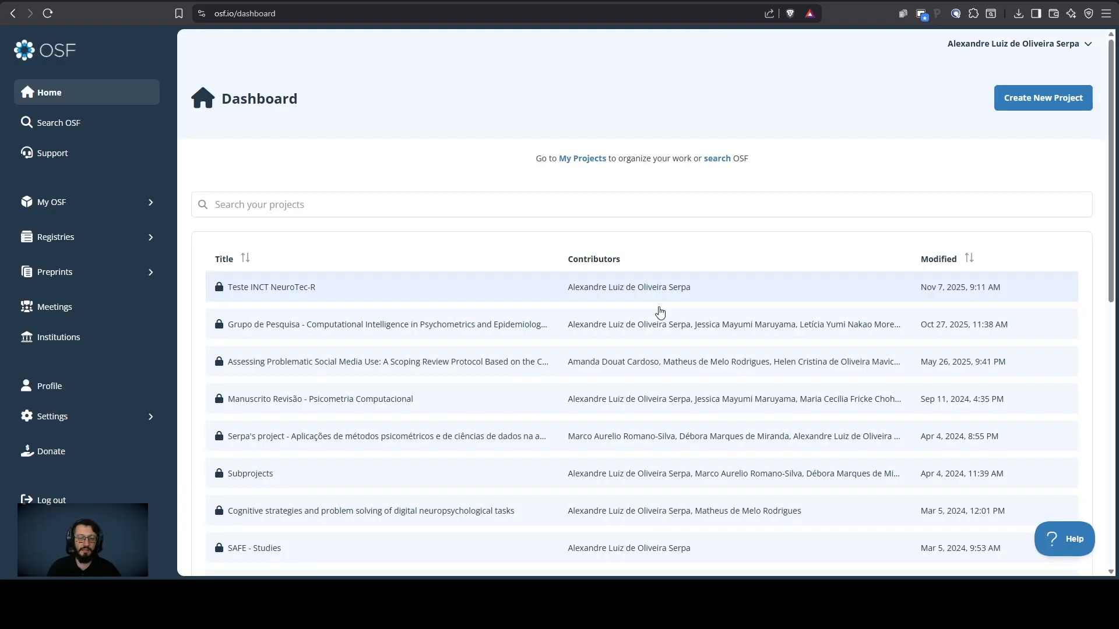
click(671, 298)
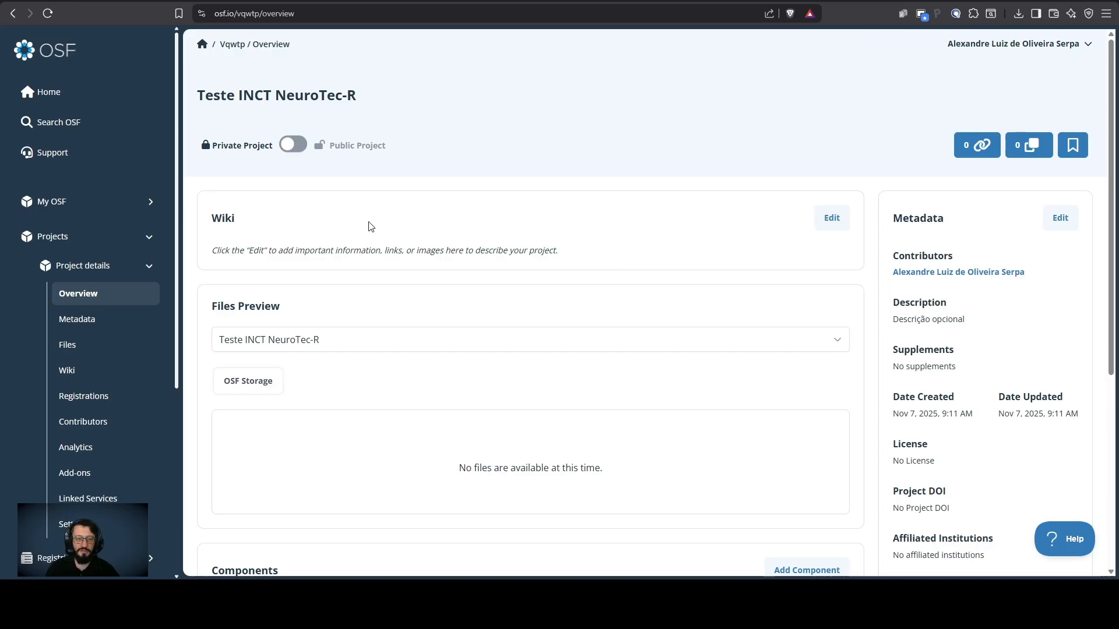
Step: Switch the project from private to public and accept the visibility change
click(292, 146)
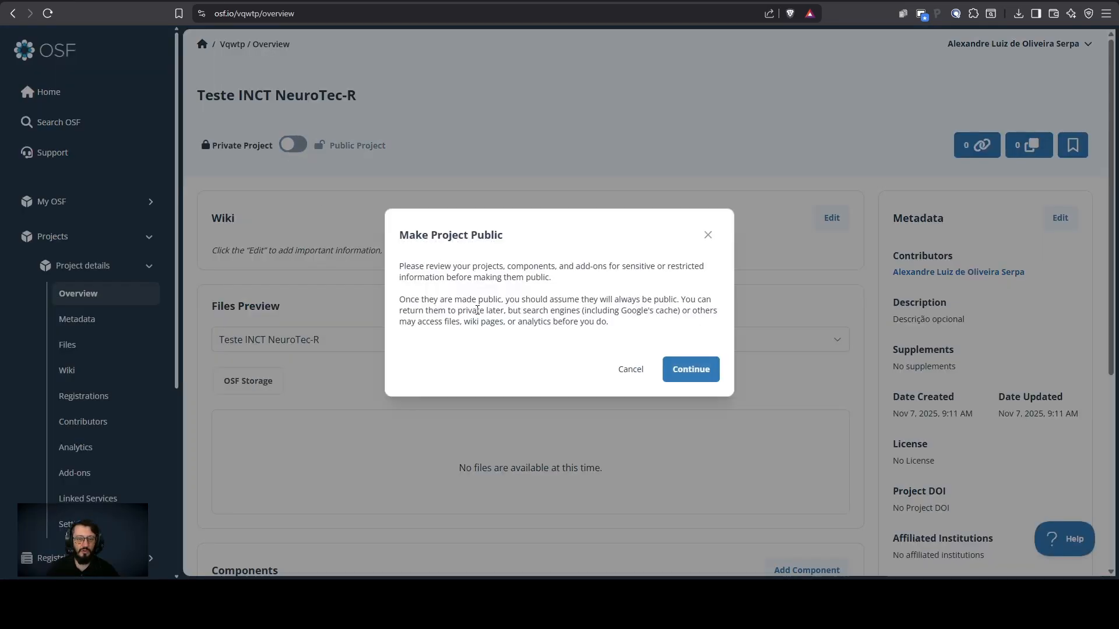
click(702, 367)
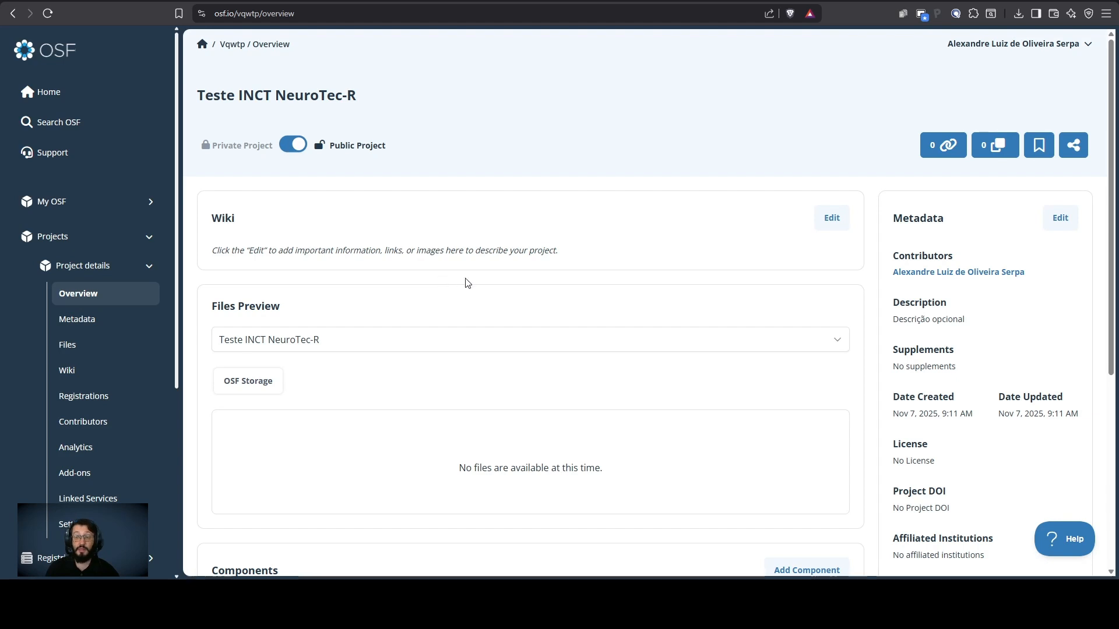
scroll(763, 228, down, 1)
scroll(763, 230, up, 1)
Step: Open the project's wiki, show the editor for its Home page, and close the editor without changes
scroll(764, 242, down, 2)
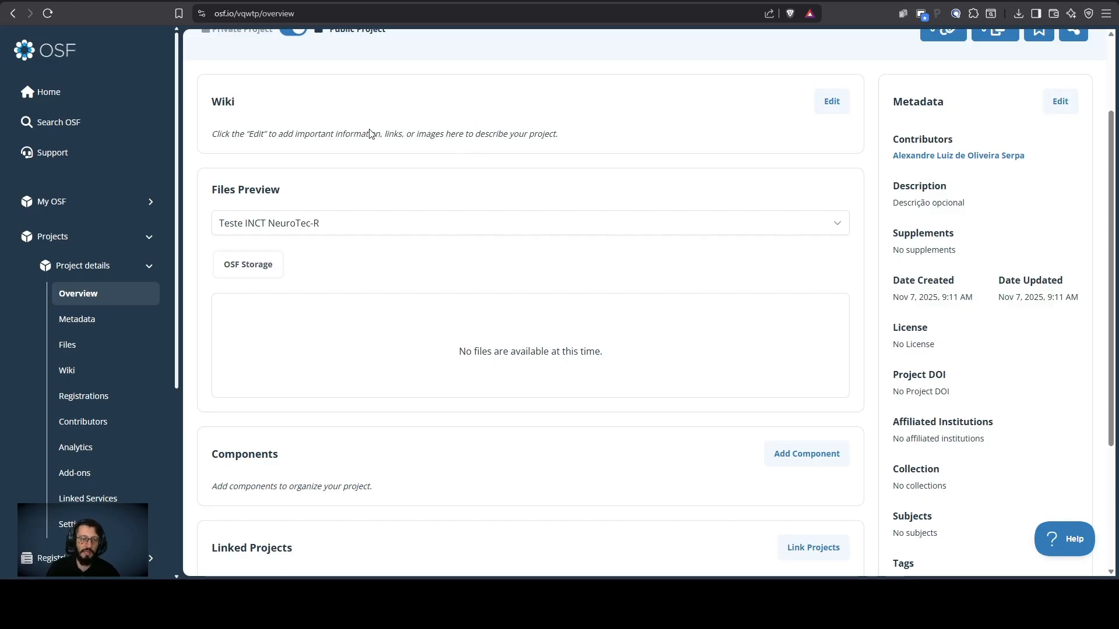
click(839, 105)
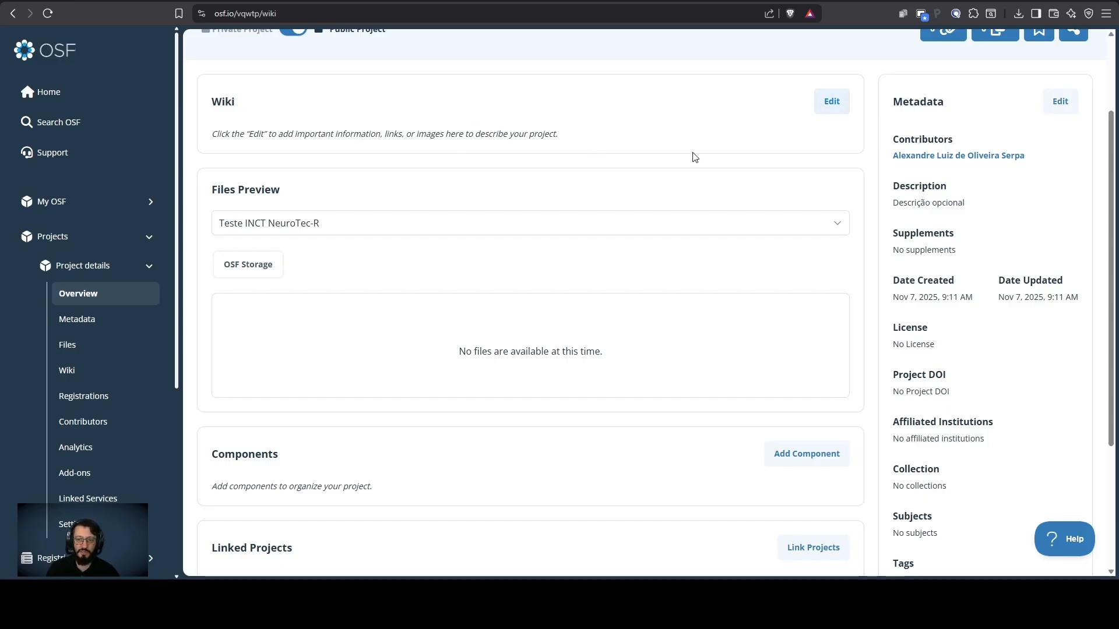
click(361, 241)
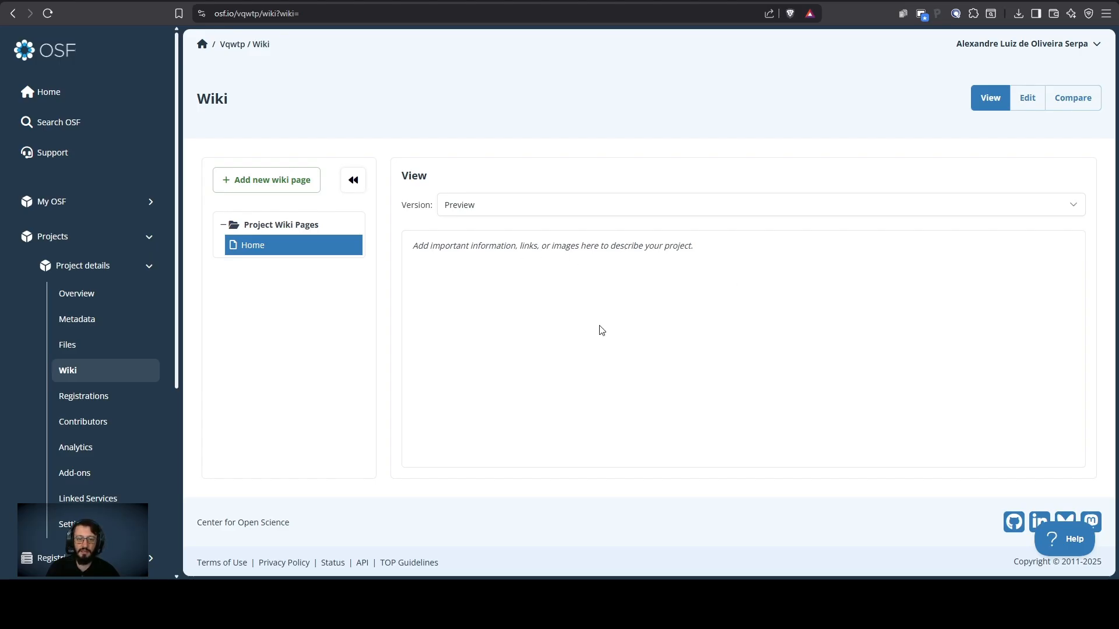
click(1027, 107)
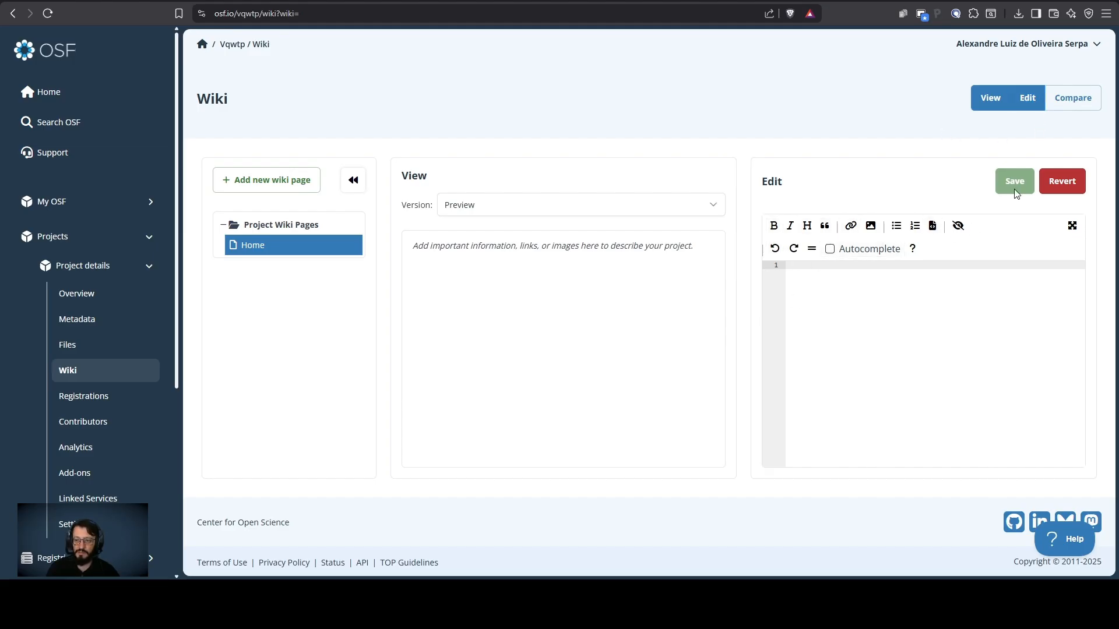
click(1029, 103)
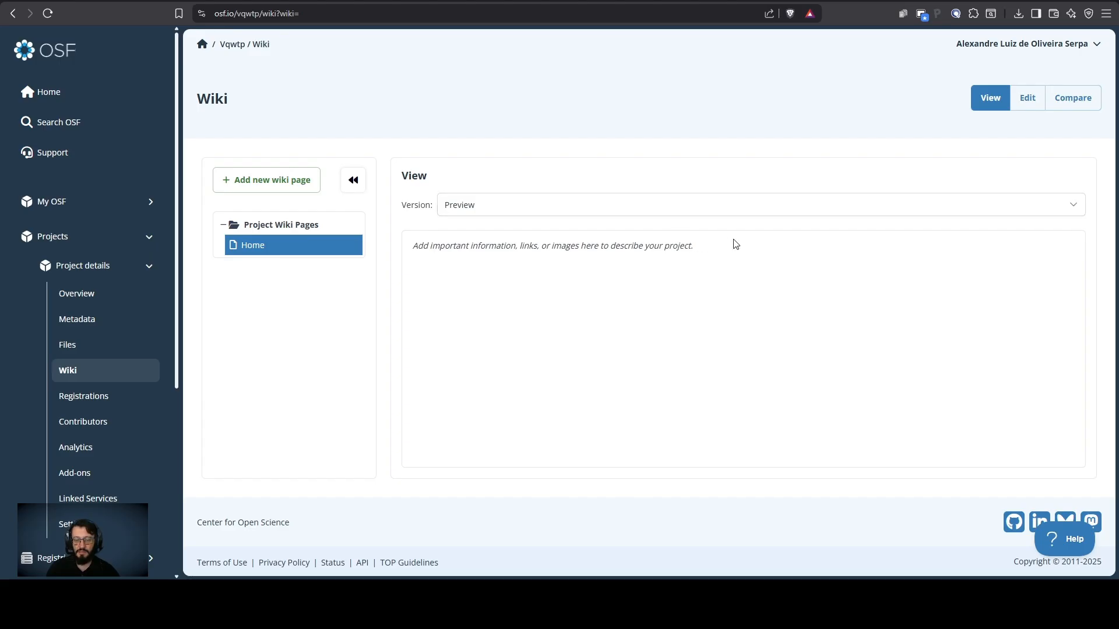
Step: Show the wiki's comparison view and check which versions the live preview can be compared to
click(1077, 108)
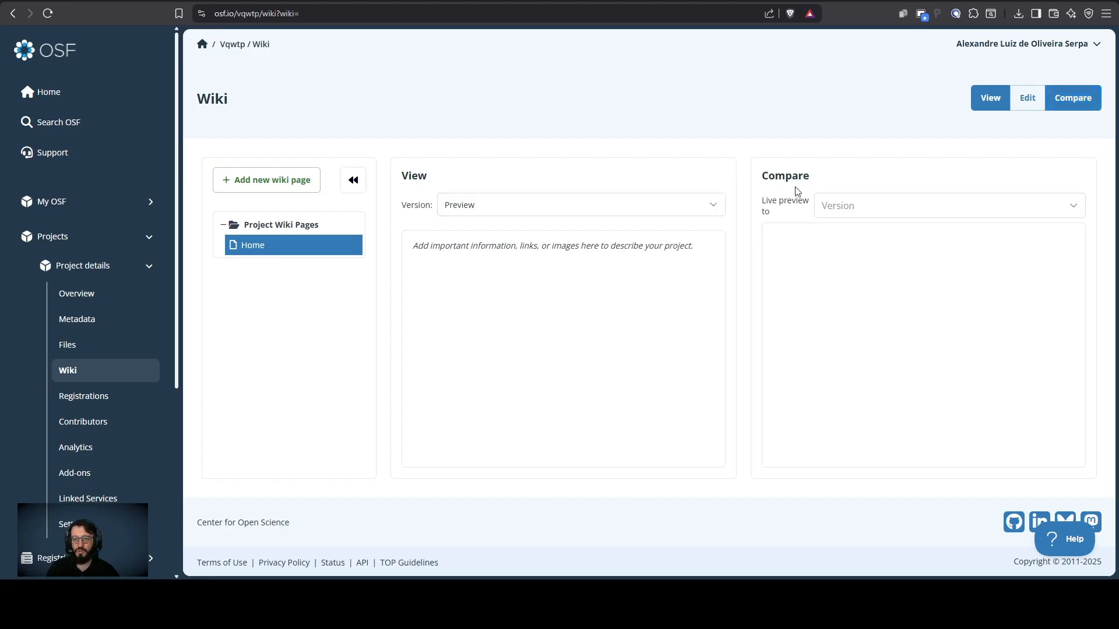
click(1074, 218)
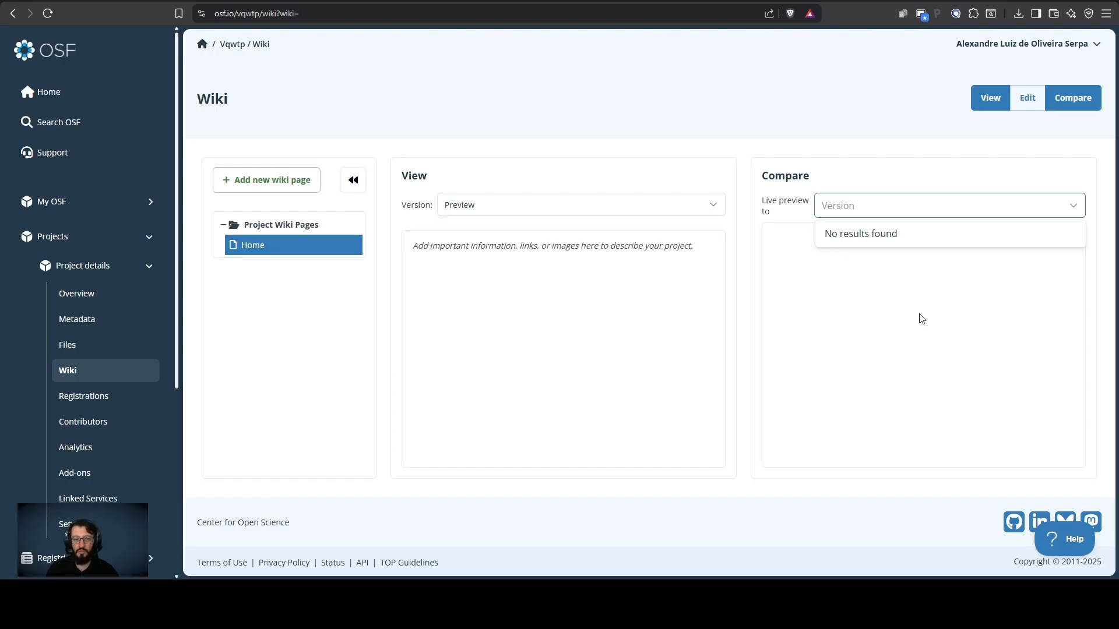
click(615, 352)
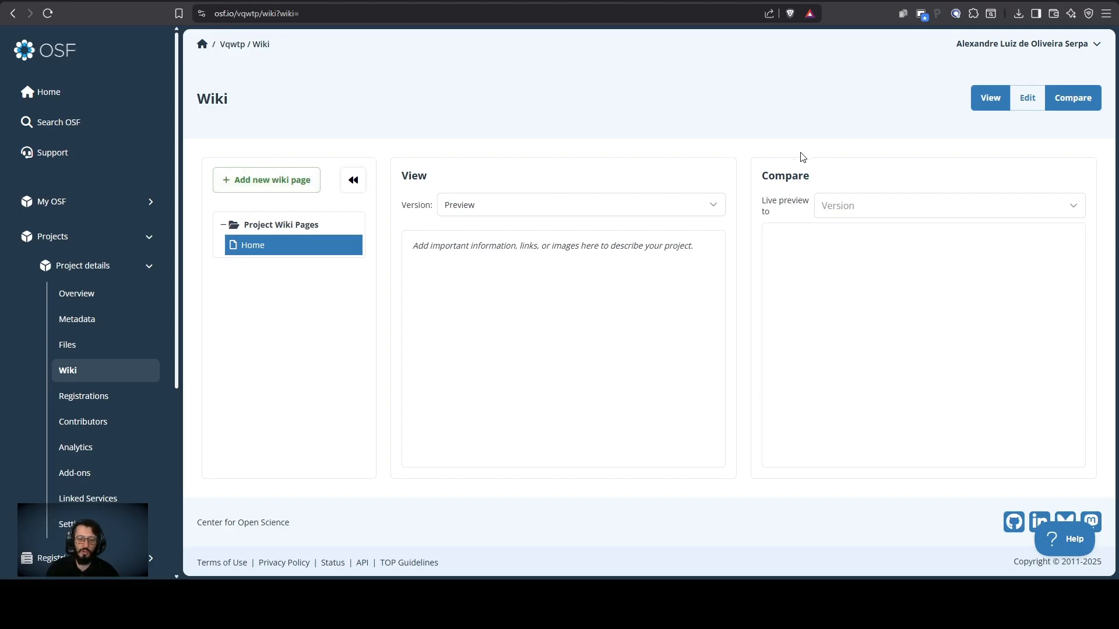
Step: Return from the wiki to the project overview and view its files and components sections
key(alt+Left)
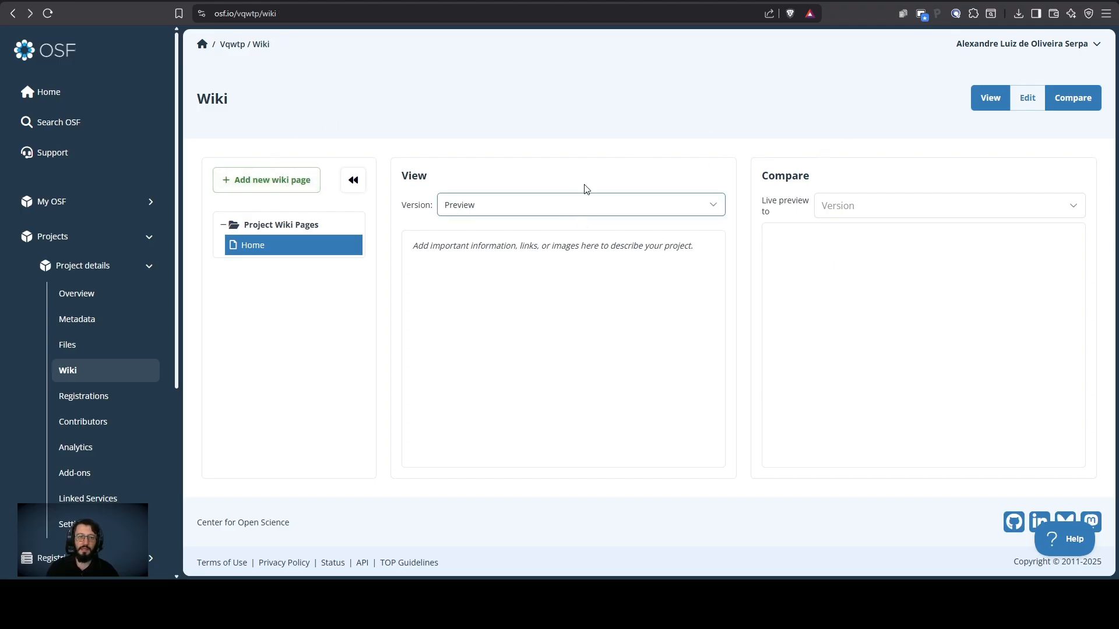
key(alt+Left)
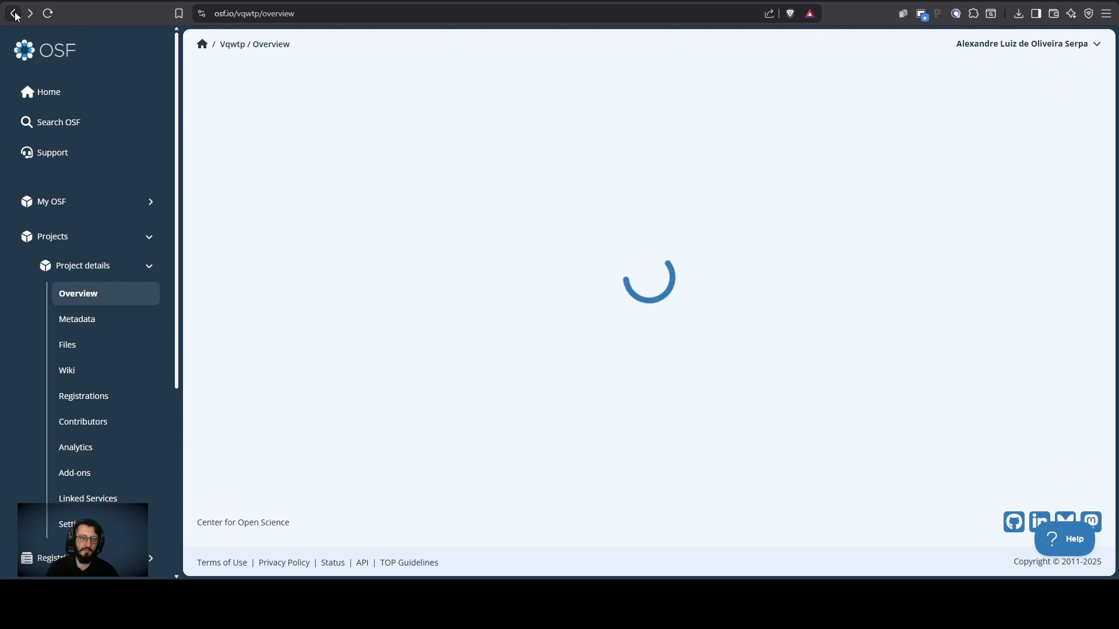
scroll(726, 245, down, 3)
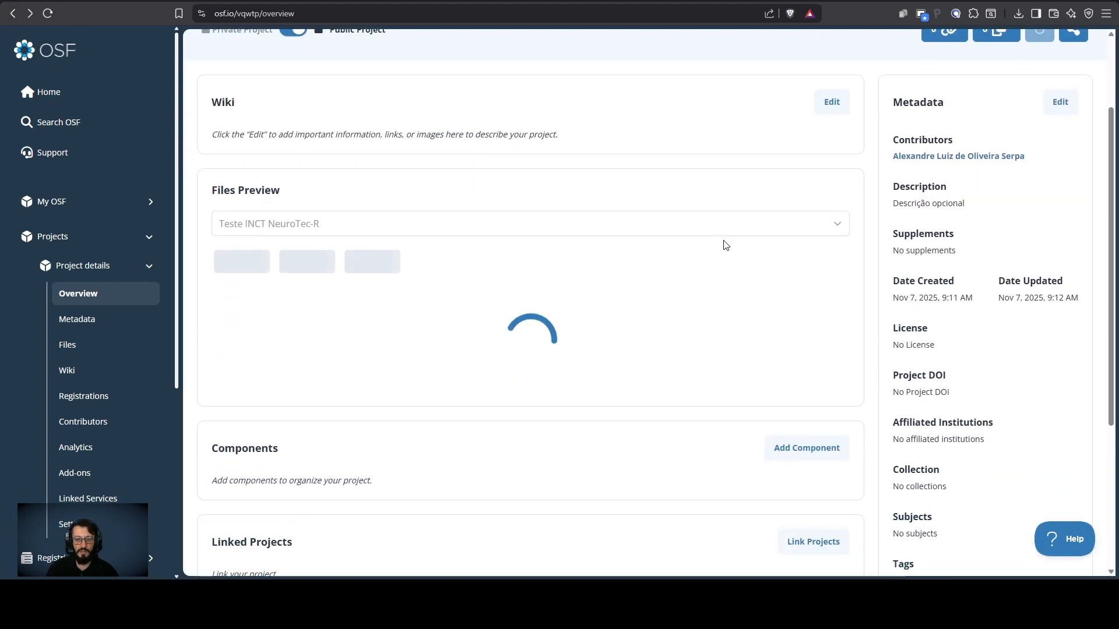
Step: Examine the overview's Files Preview section, checking its project selector and the OSF Storage contents
scroll(726, 245, up, 2)
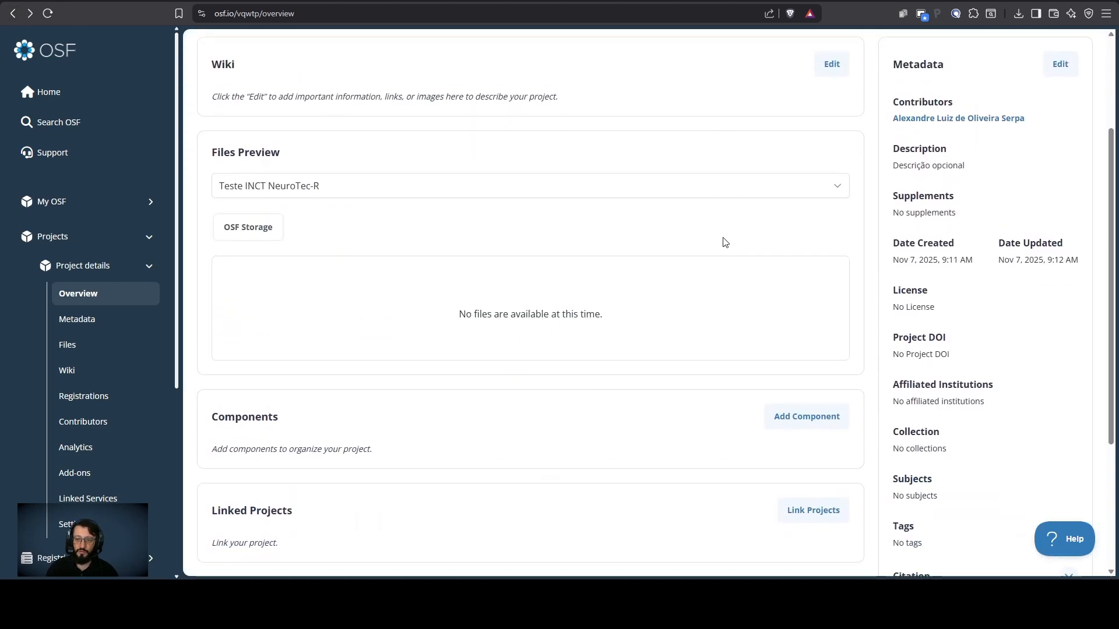
scroll(725, 245, down, 1)
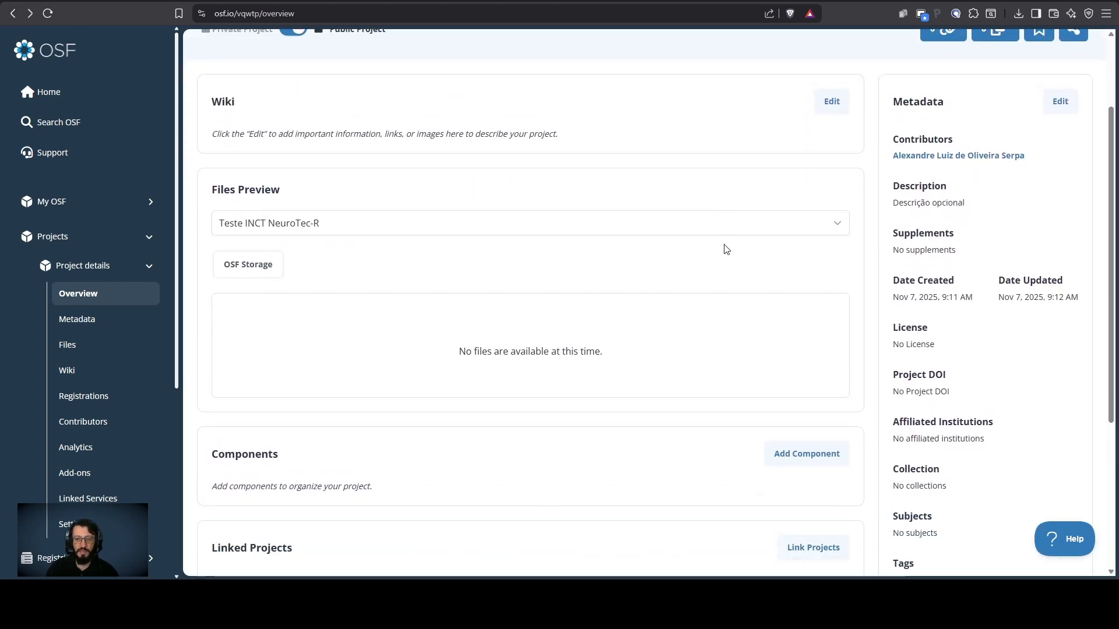
click(836, 225)
click(815, 228)
scroll(349, 175, down, 2)
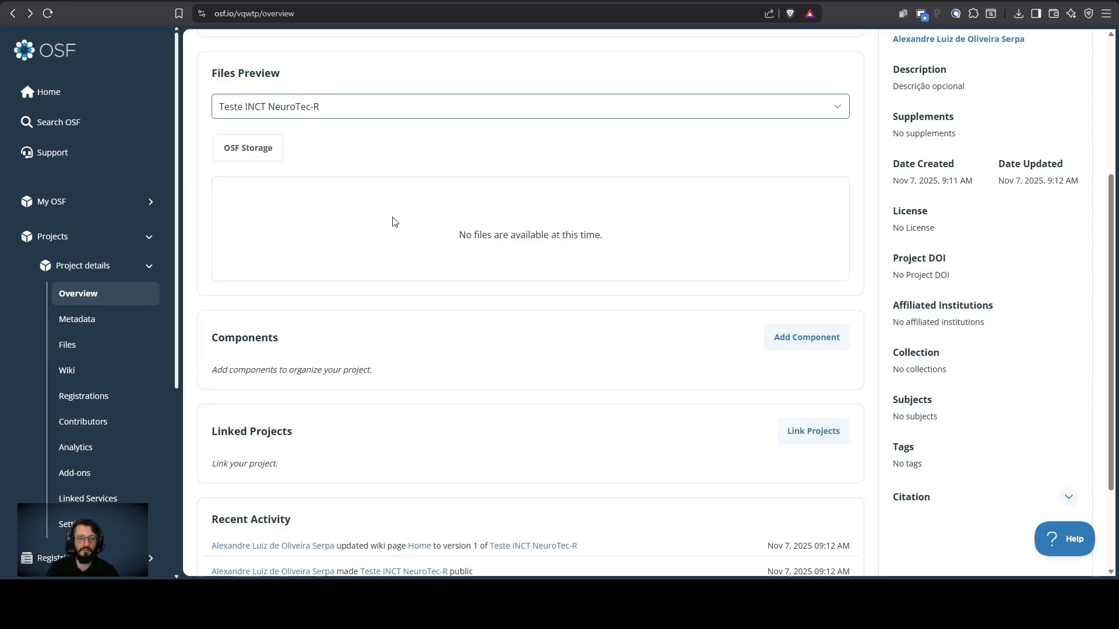
click(248, 150)
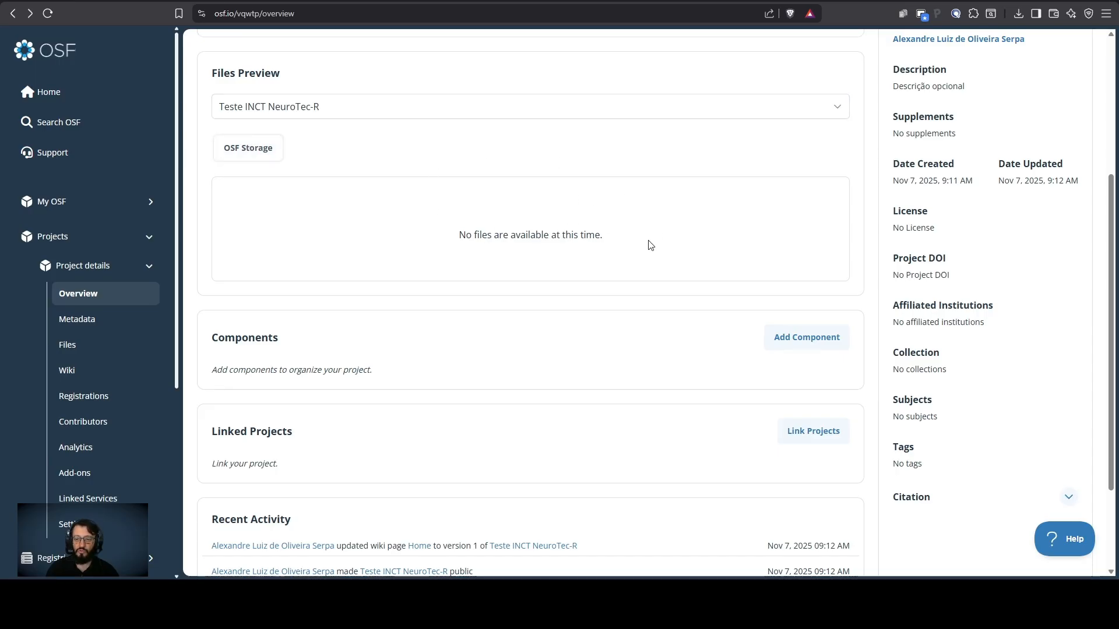
scroll(672, 331, up, 1)
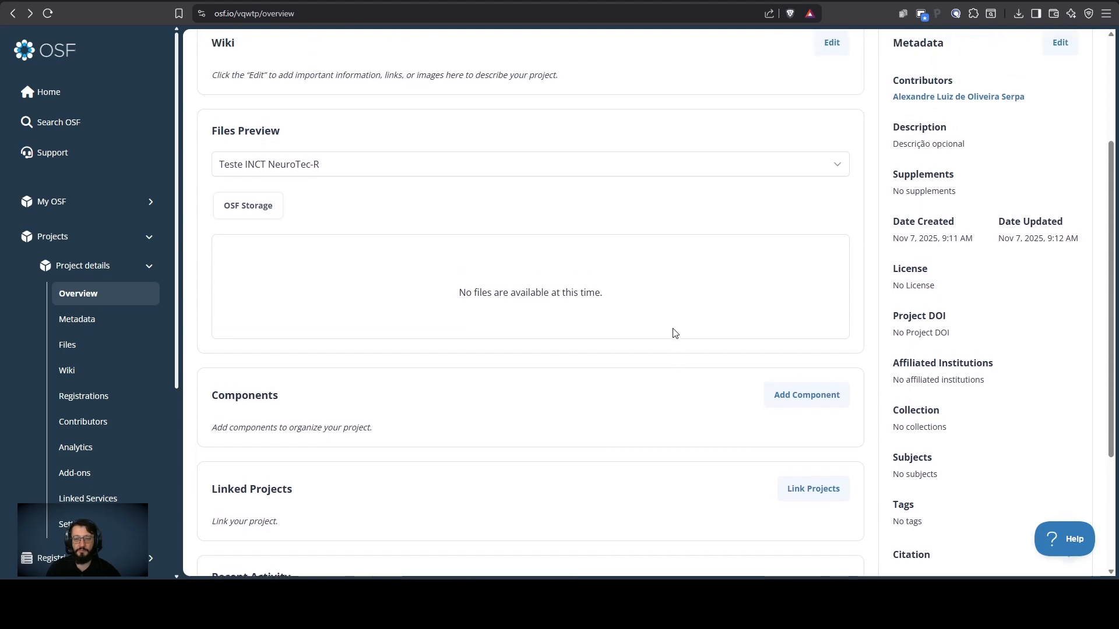
Step: Show the form for creating a new component, check its storage location options, and close it without creating anything
scroll(665, 329, down, 1)
scroll(545, 332, down, 2)
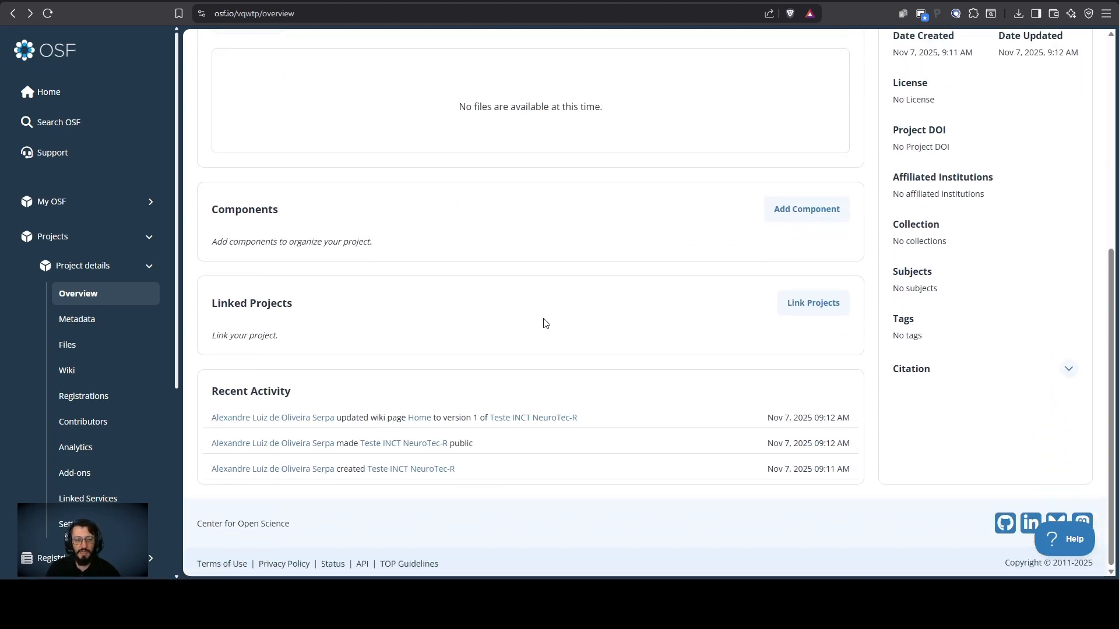
scroll(546, 320, up, 1)
scroll(546, 317, down, 1)
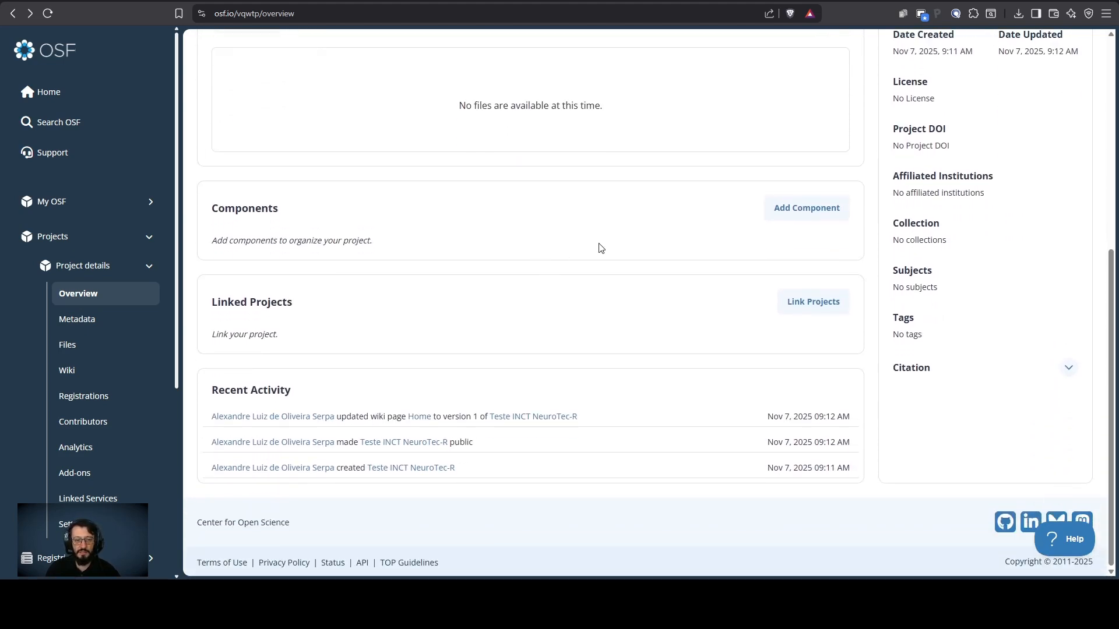
click(815, 210)
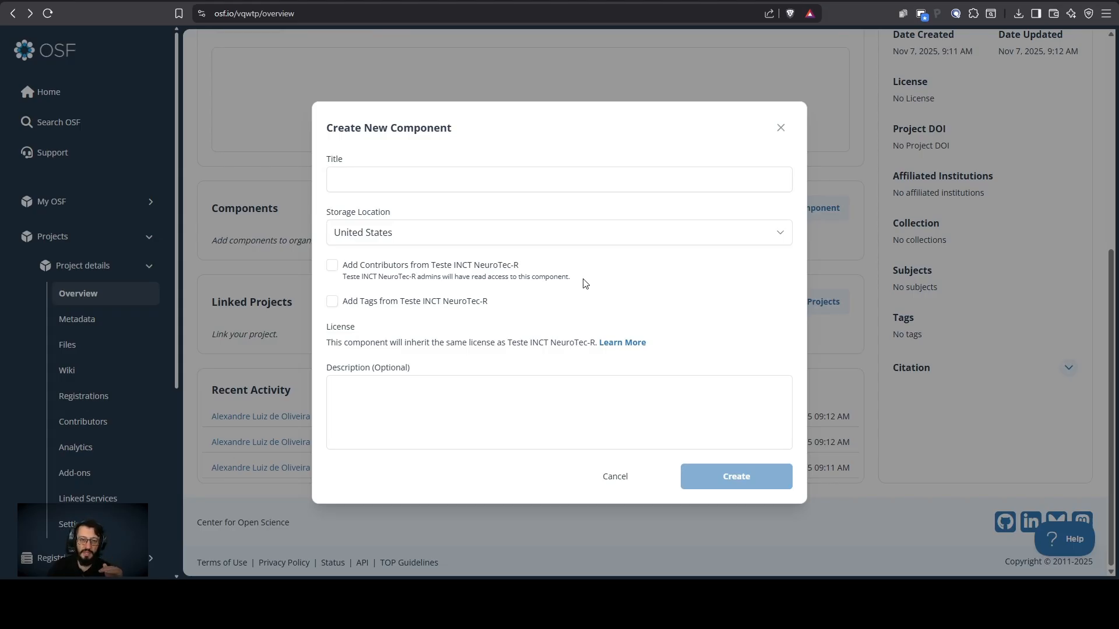
click(509, 171)
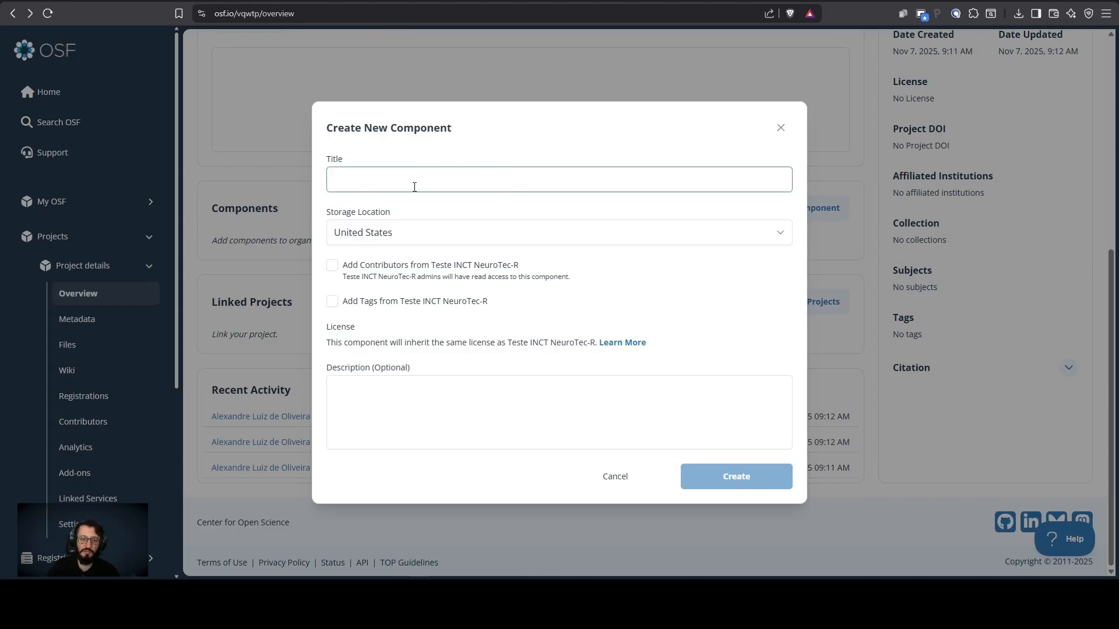
click(777, 235)
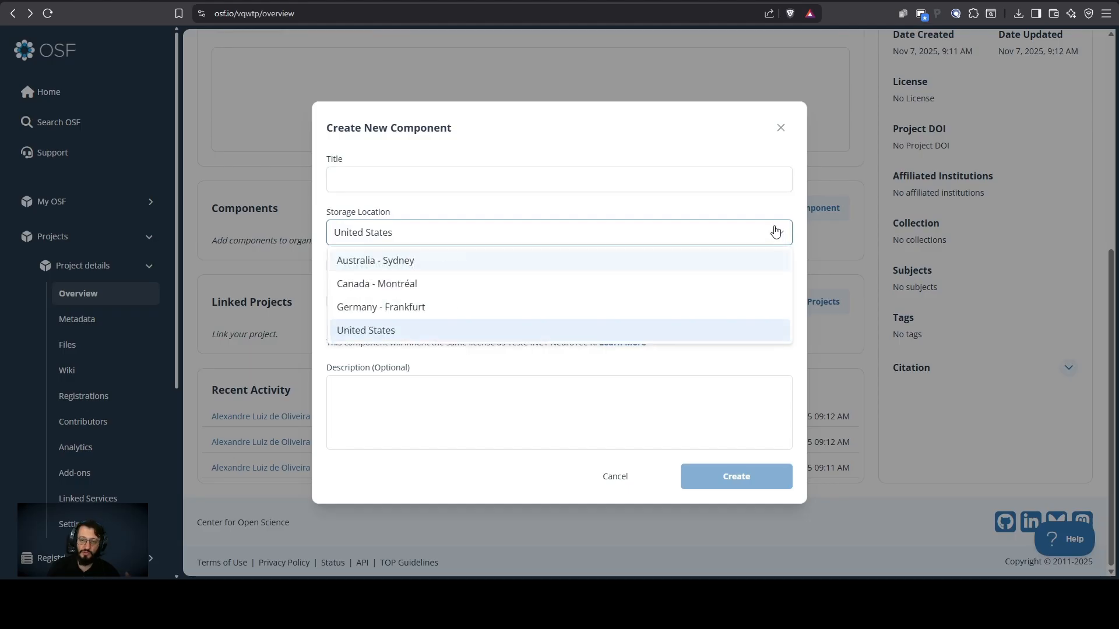
click(775, 232)
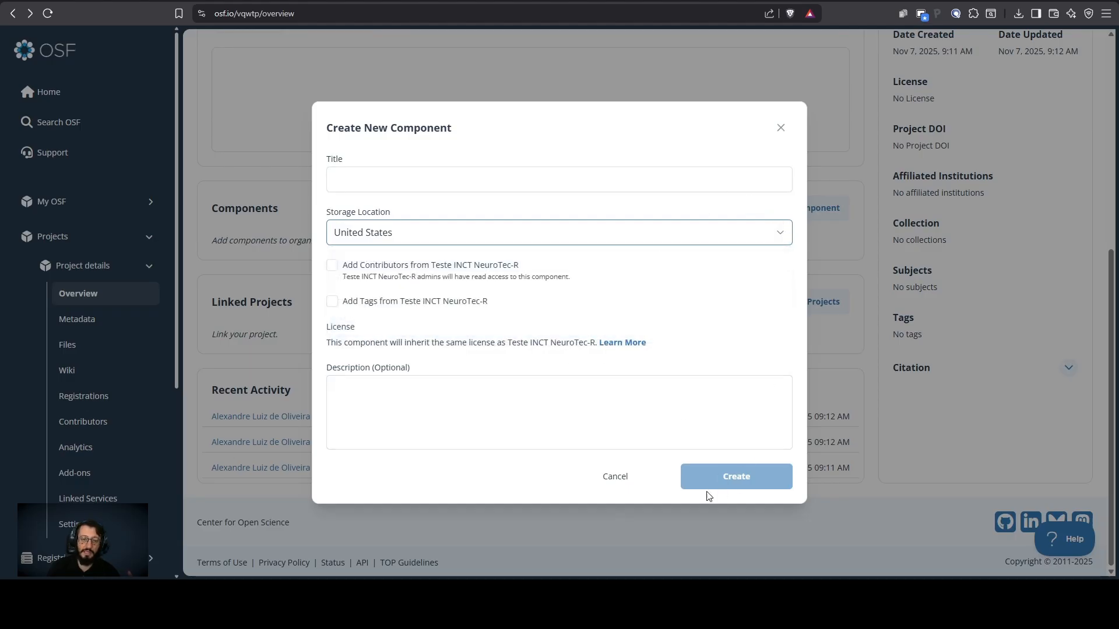
click(780, 128)
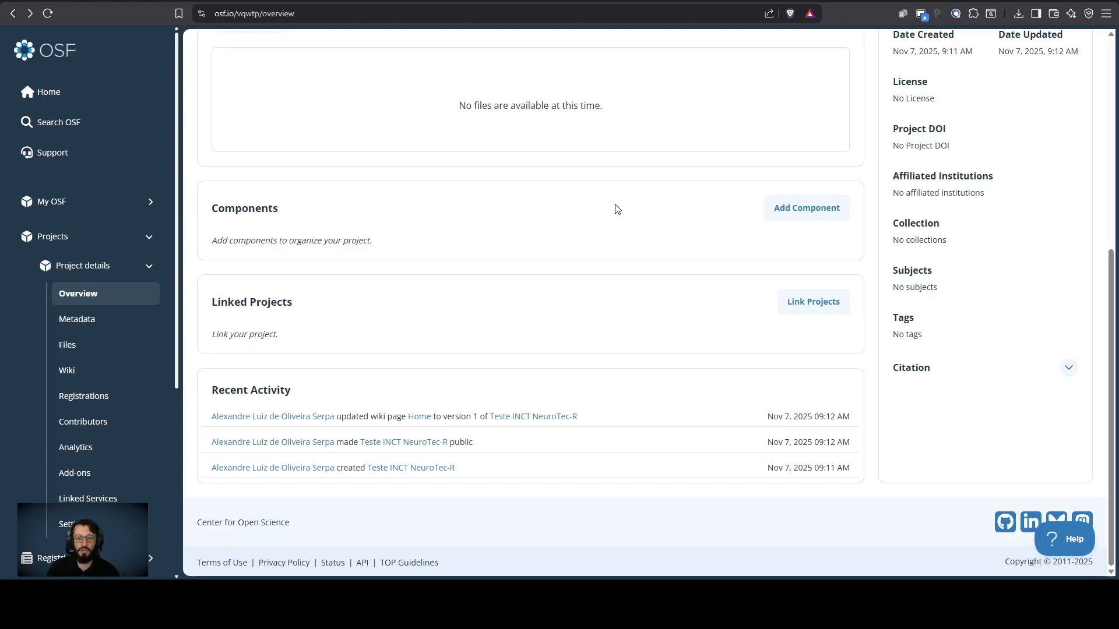
Step: Link the existing project "Grupo de Pesquisa - Computational Intelligence in Psychometrics and Epidemiology Research (CIPHER)" to this project
scroll(608, 320, up, 10)
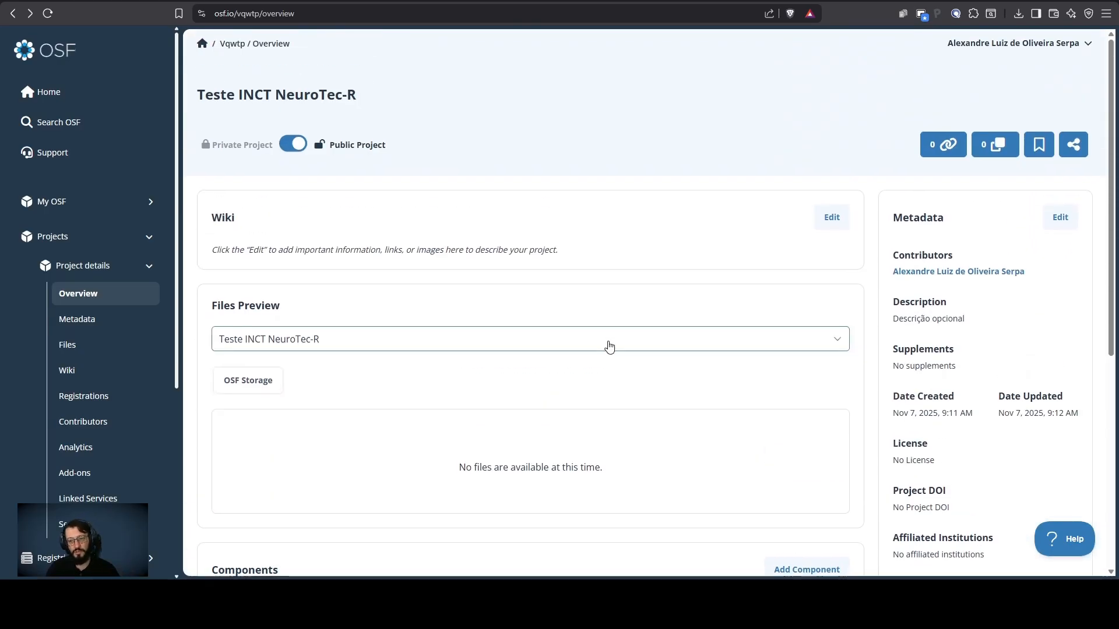
scroll(606, 332, down, 10)
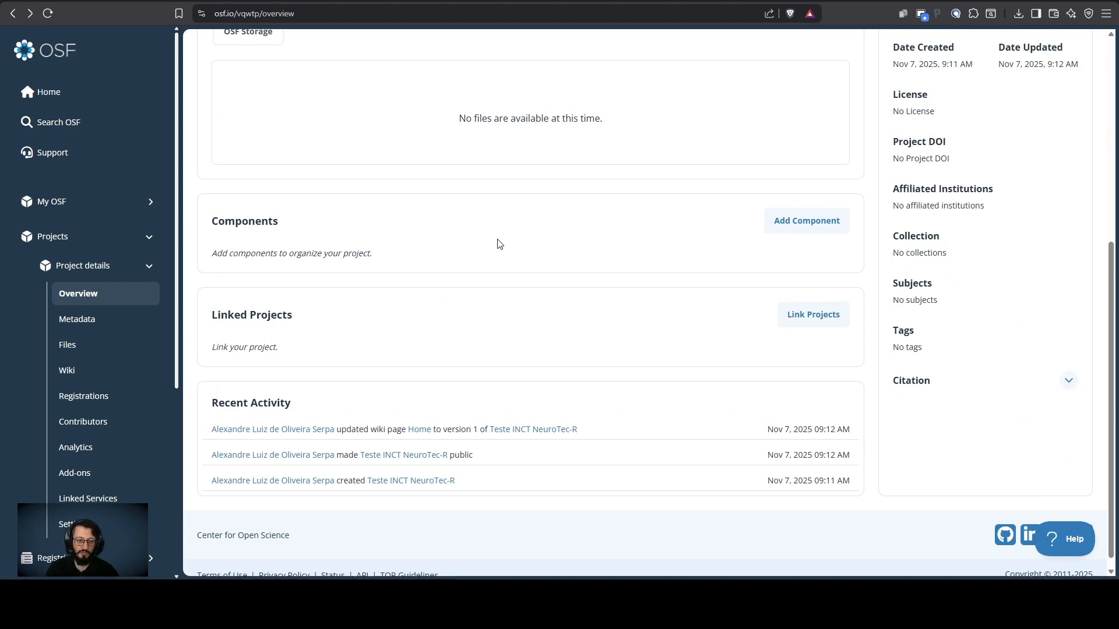
scroll(569, 274, up, 1)
scroll(816, 305, down, 1)
click(819, 302)
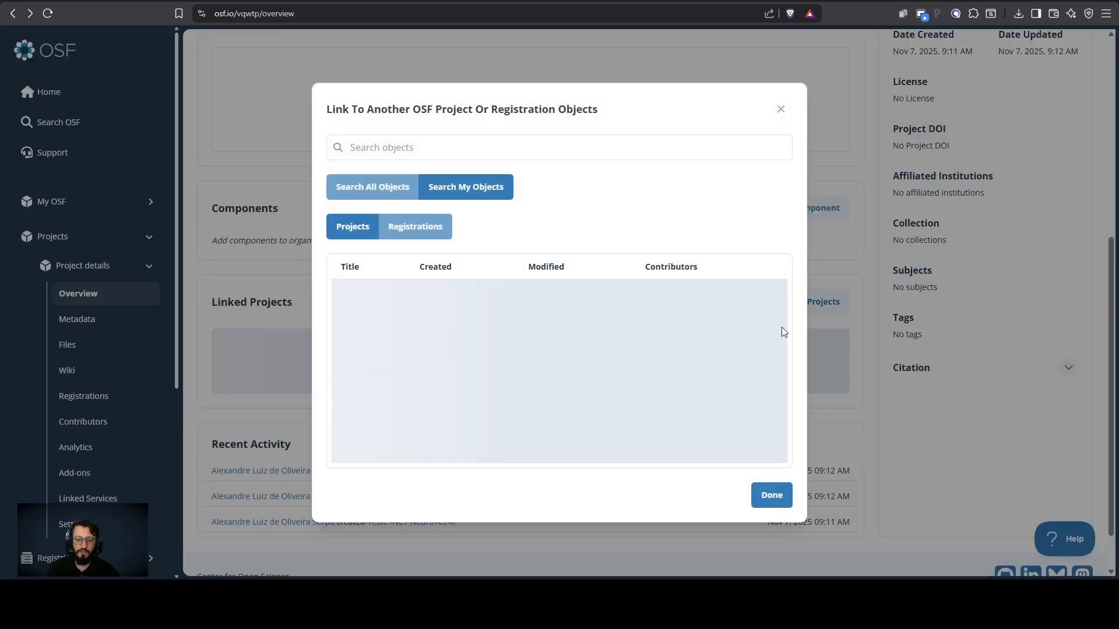
click(554, 150)
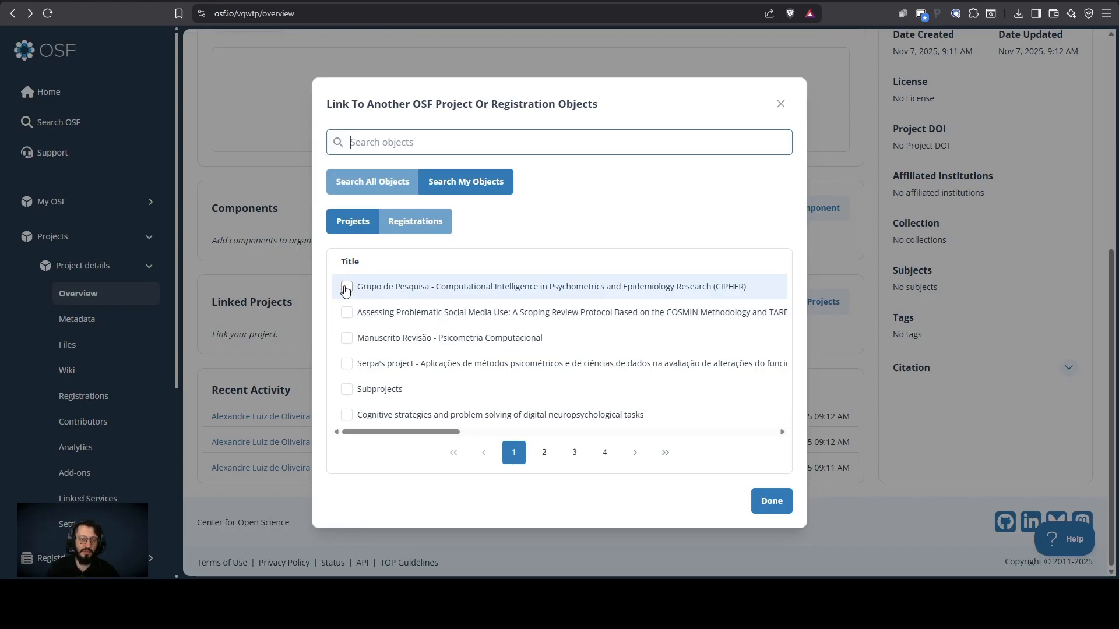
click(346, 287)
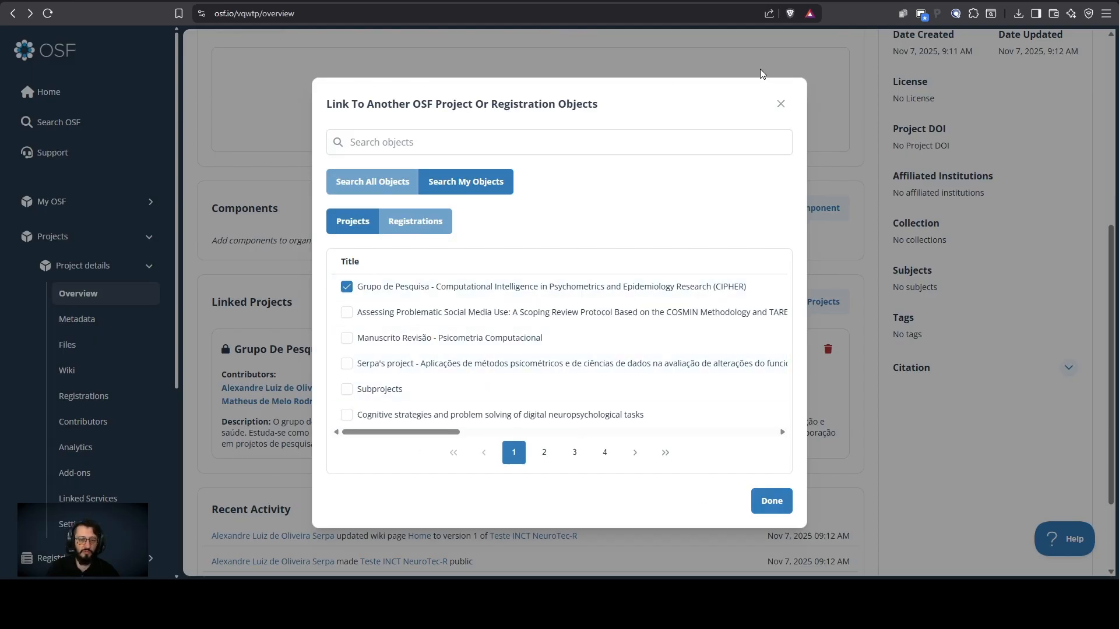
click(760, 502)
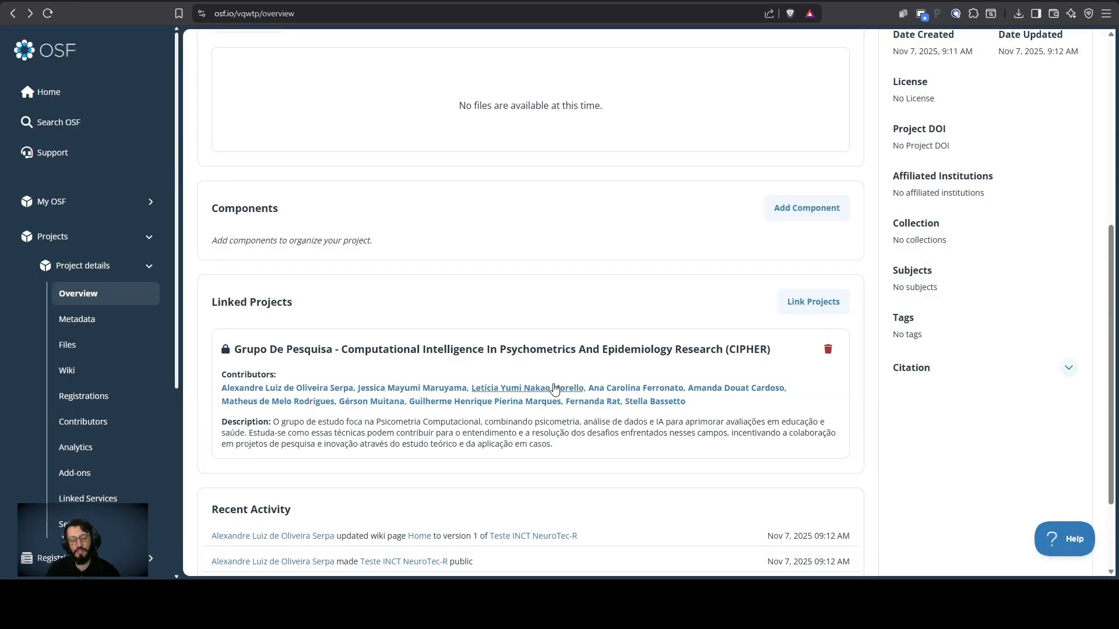
Step: Unlink the CIPHER research group project from this project's linked projects
click(813, 302)
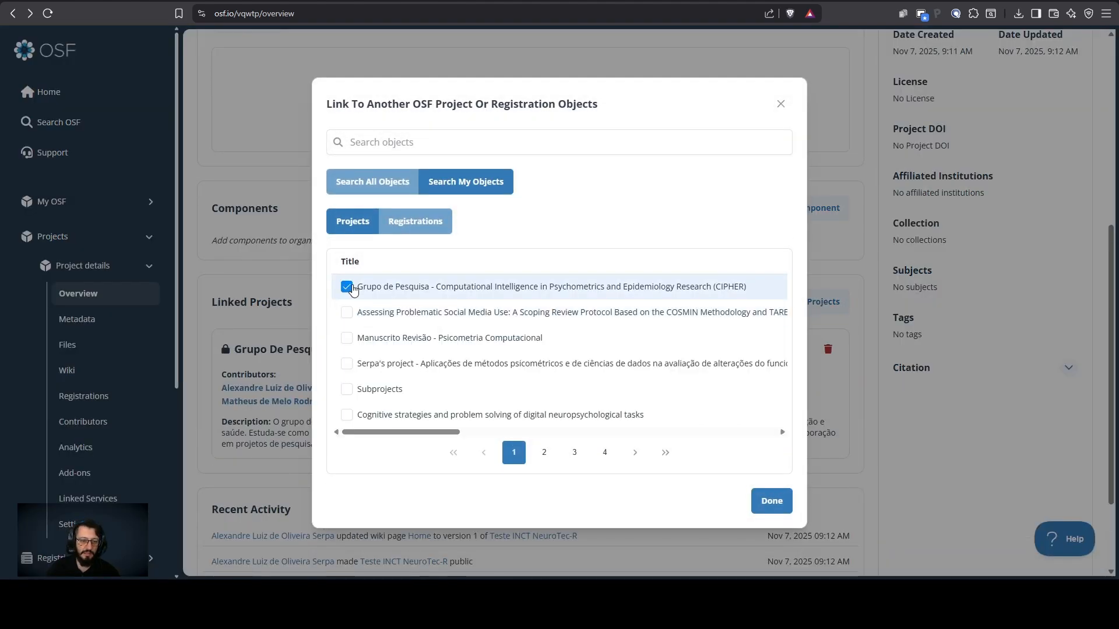
click(349, 287)
click(764, 512)
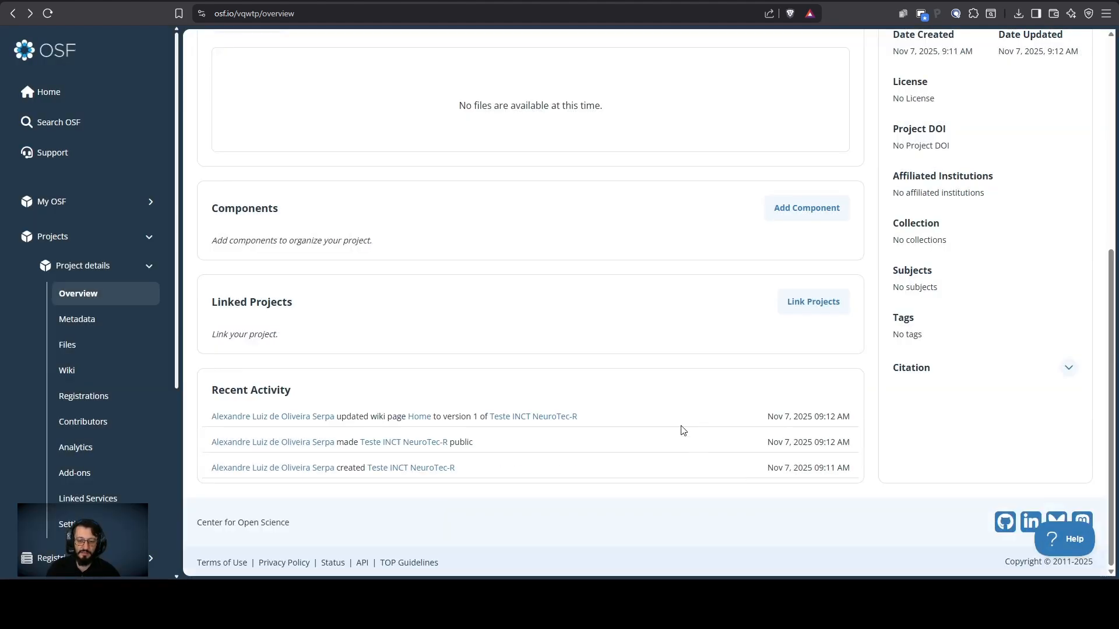
Step: Open the project's metadata for editing, look through the available licenses, and close the license dialog without choosing one
scroll(656, 492, up, 5)
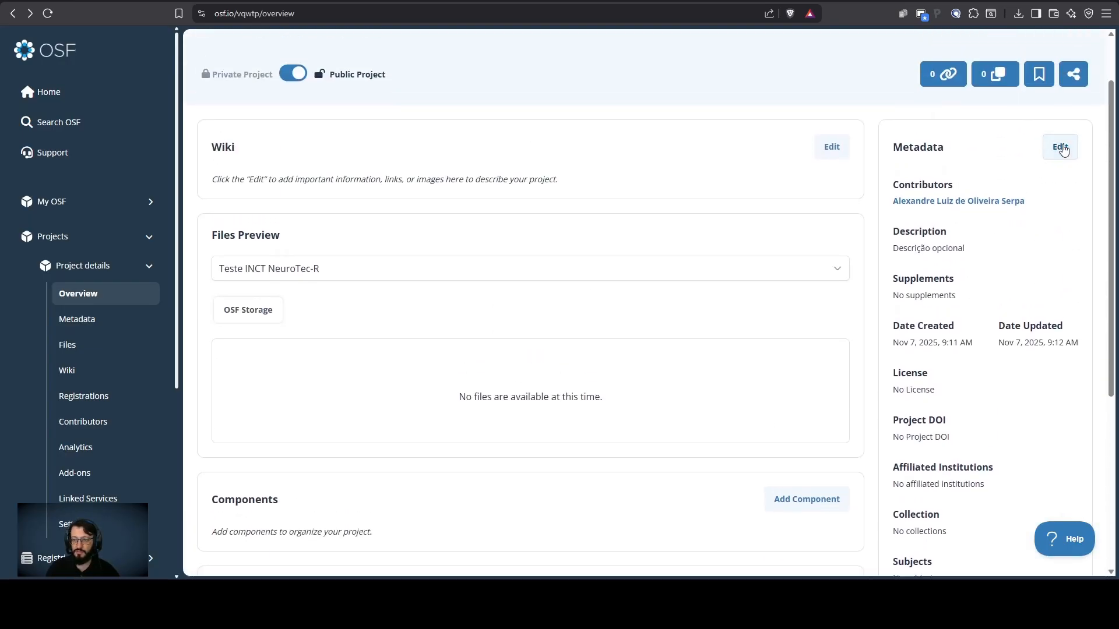
click(1063, 150)
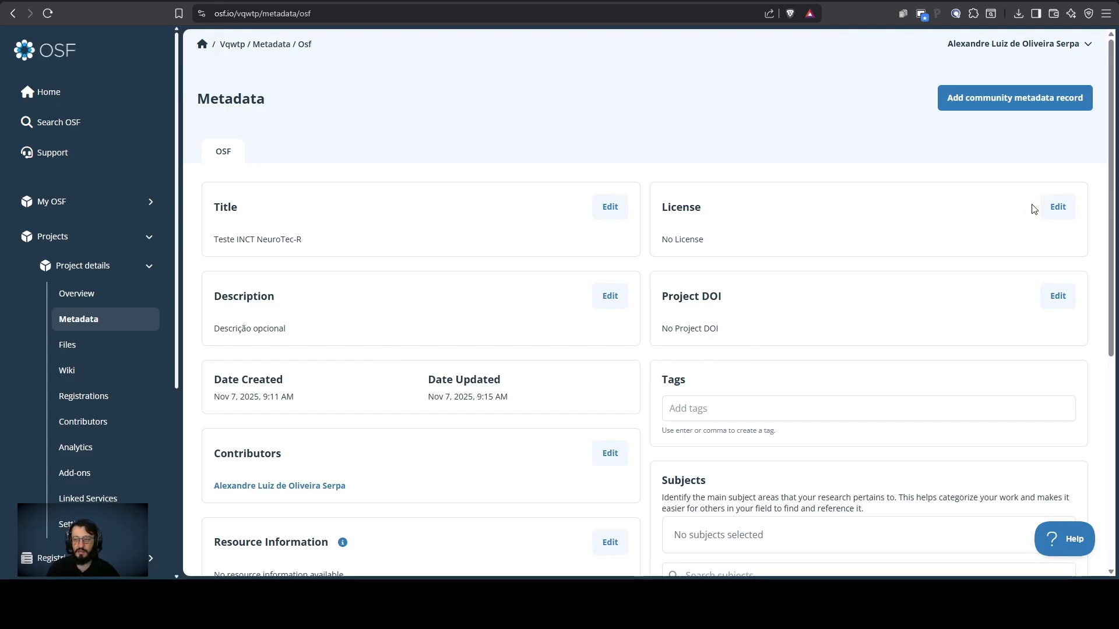
click(1058, 208)
click(508, 322)
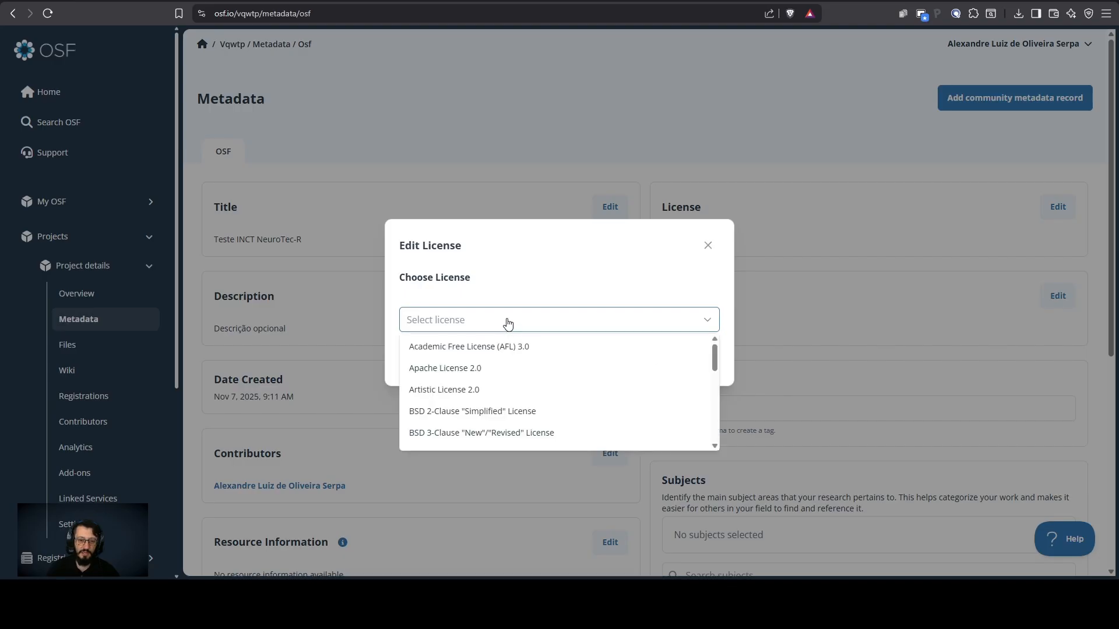
drag(716, 358, 717, 385)
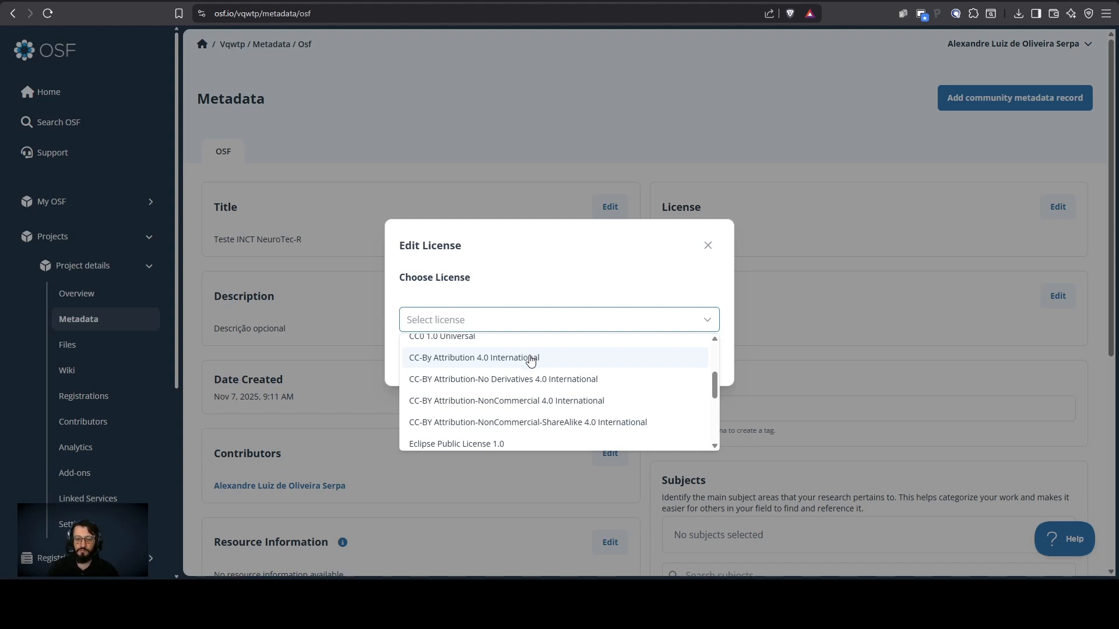
click(708, 245)
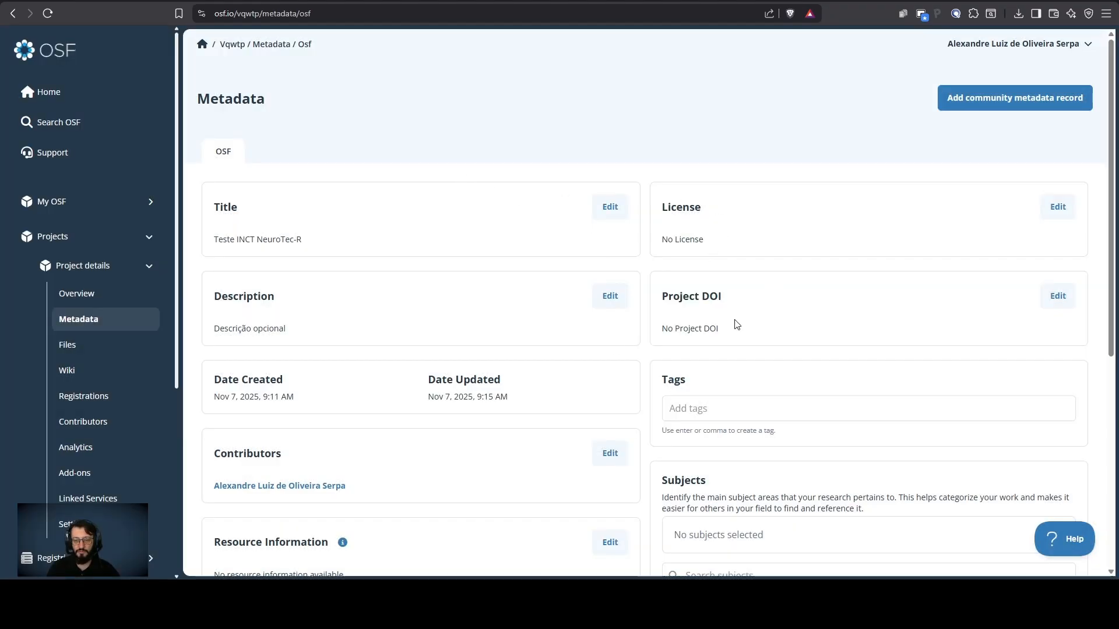
Step: Show the project's DOI creation prompt and dismiss it without creating a DOI
scroll(737, 325, down, 1)
click(1056, 239)
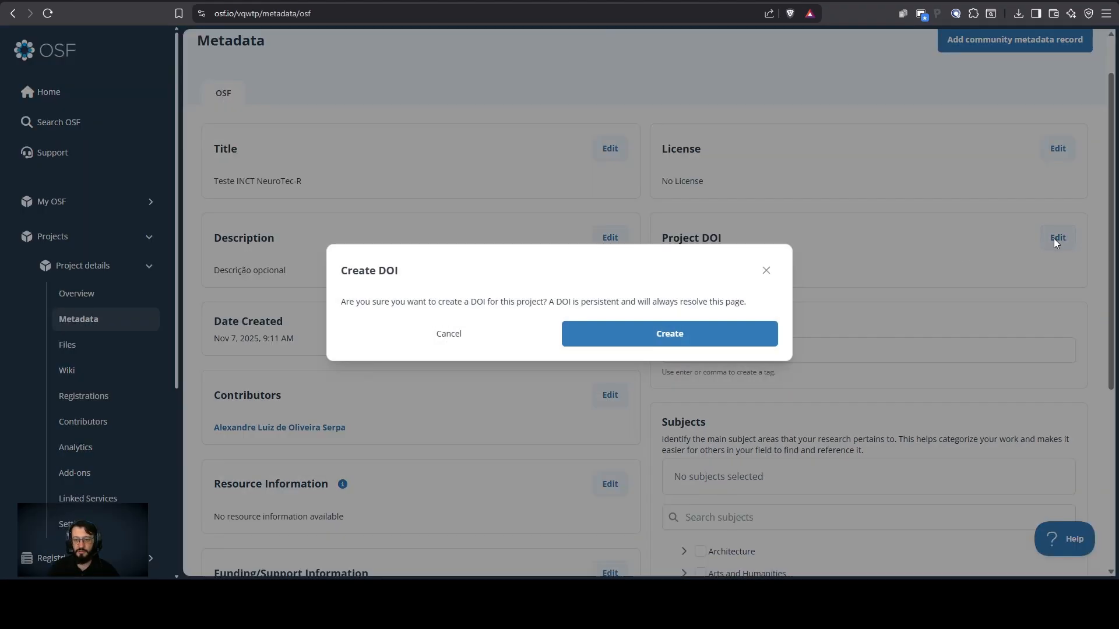
click(765, 271)
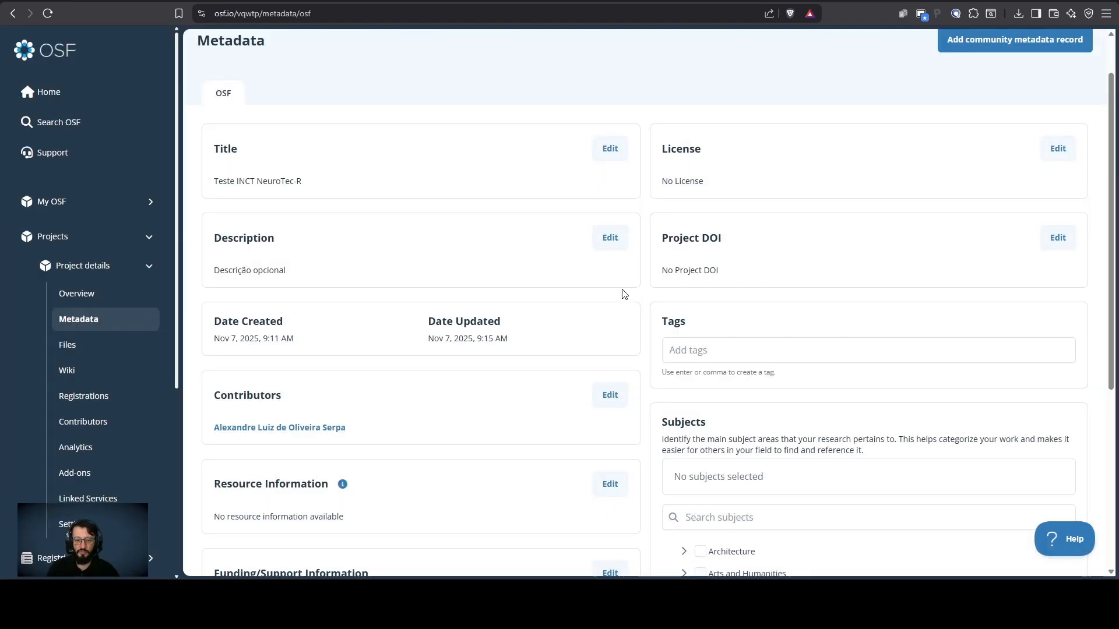
Step: Show the metadata's contributors editor, check the available permission levels and contributor search, and close it without changes
scroll(625, 295, down, 2)
scroll(644, 305, down, 1)
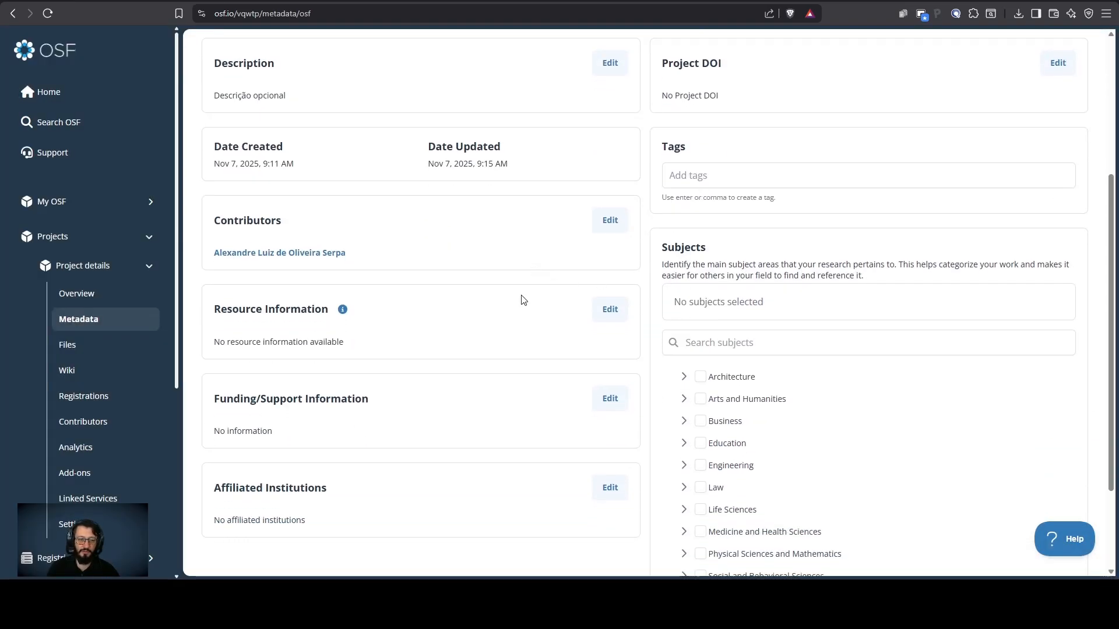
scroll(542, 245, up, 1)
scroll(548, 356, down, 3)
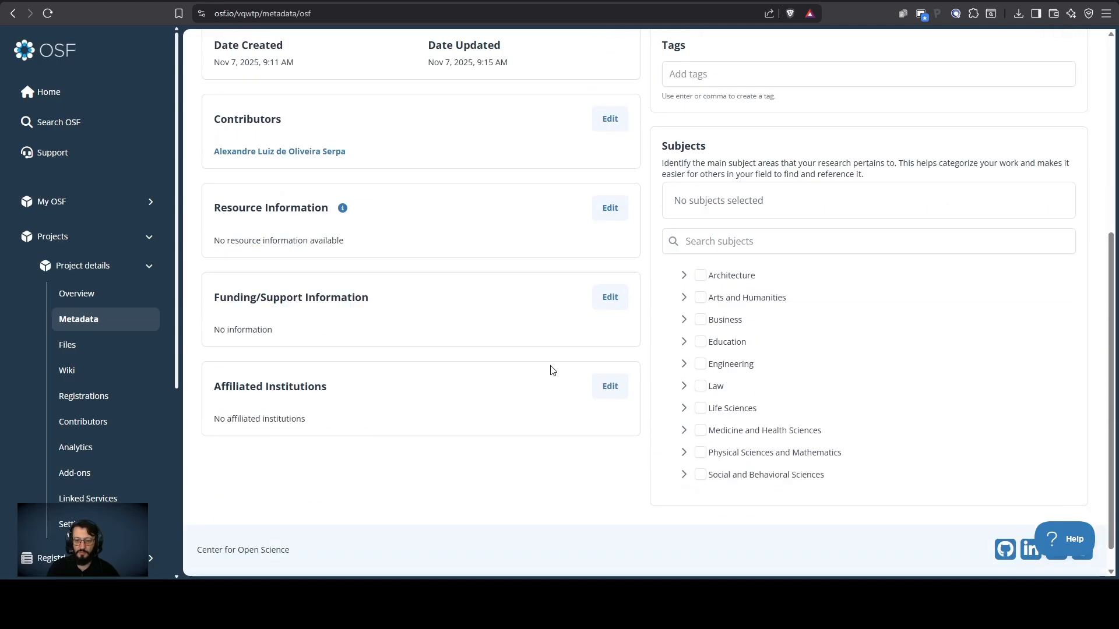
scroll(552, 370, down, 1)
scroll(569, 442, up, 2)
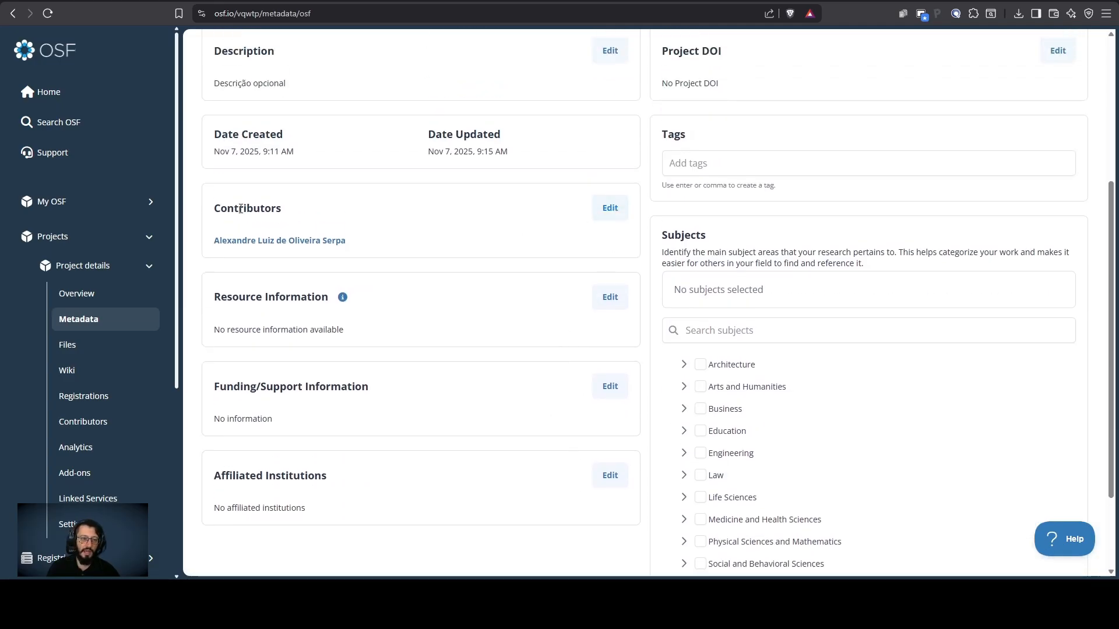
click(612, 209)
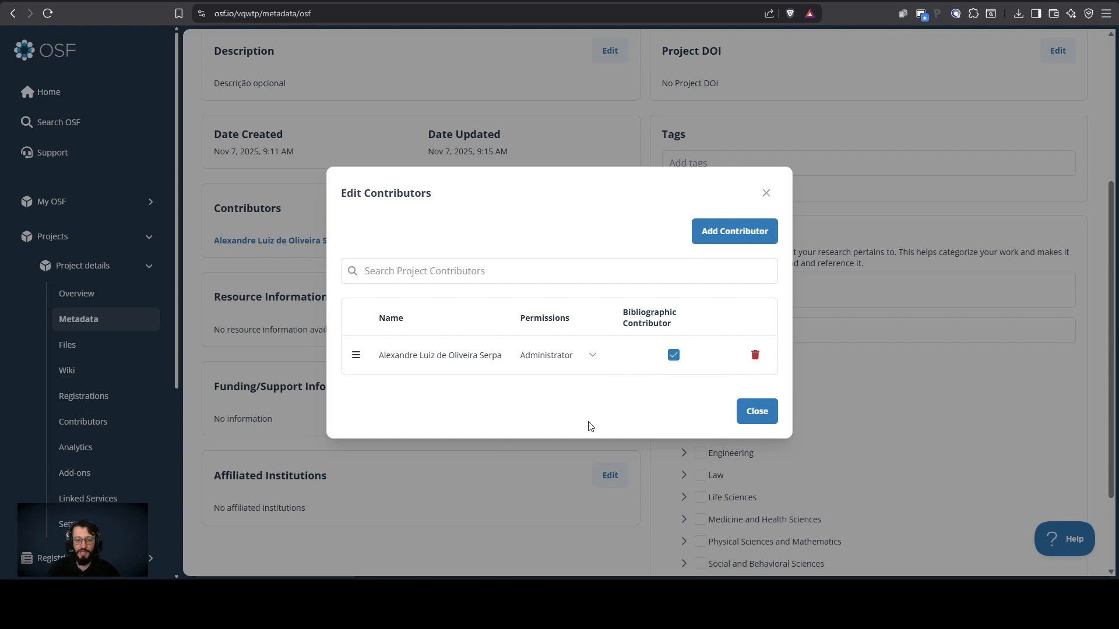
click(592, 357)
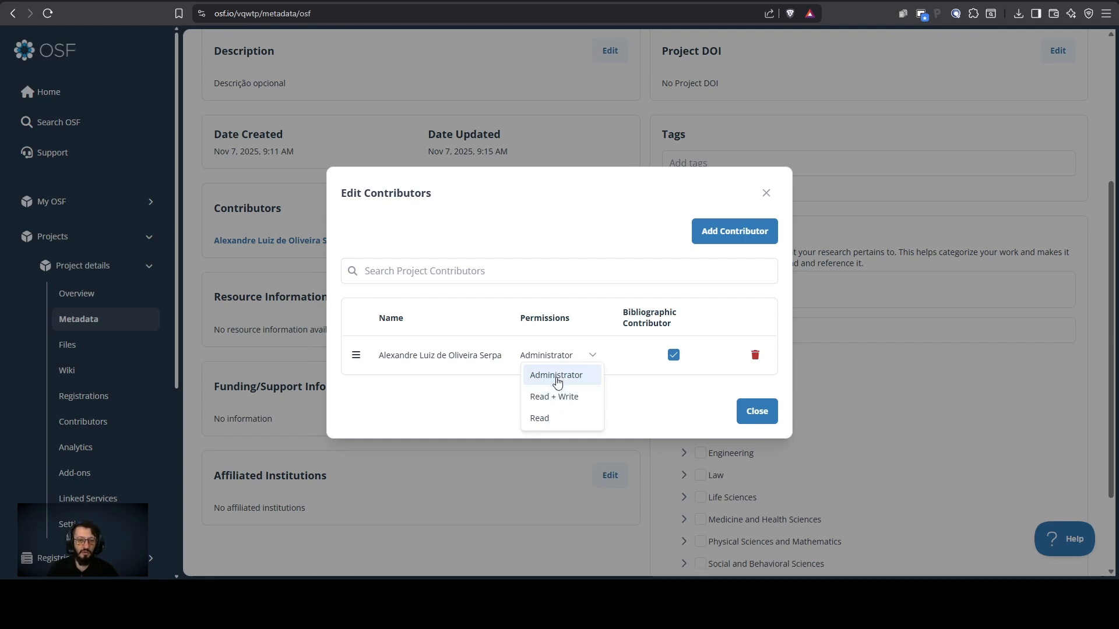
click(654, 399)
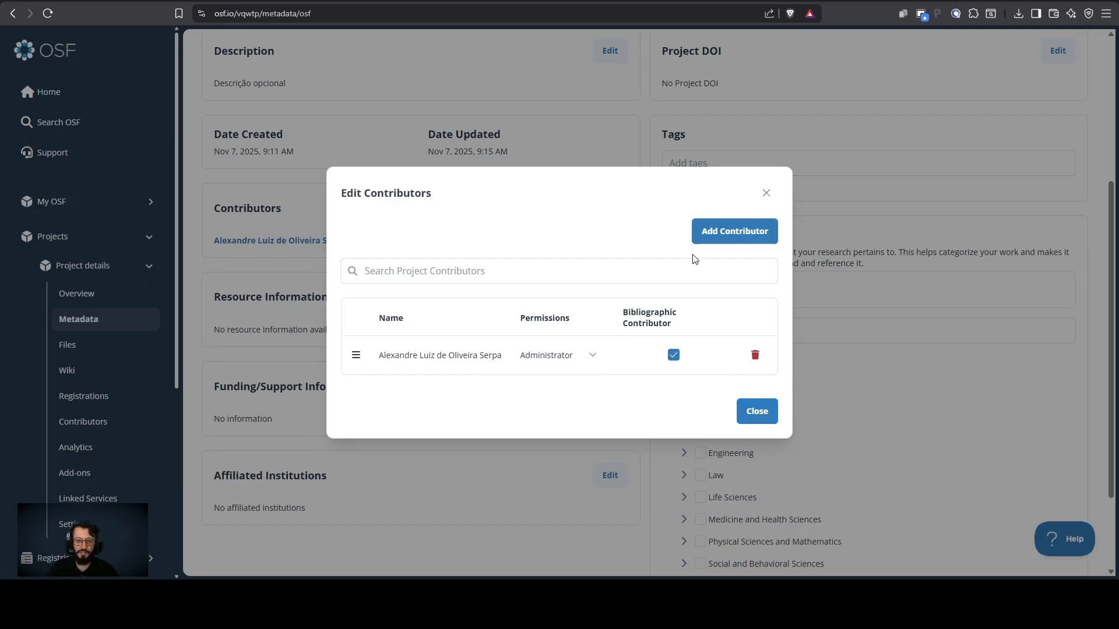
click(681, 272)
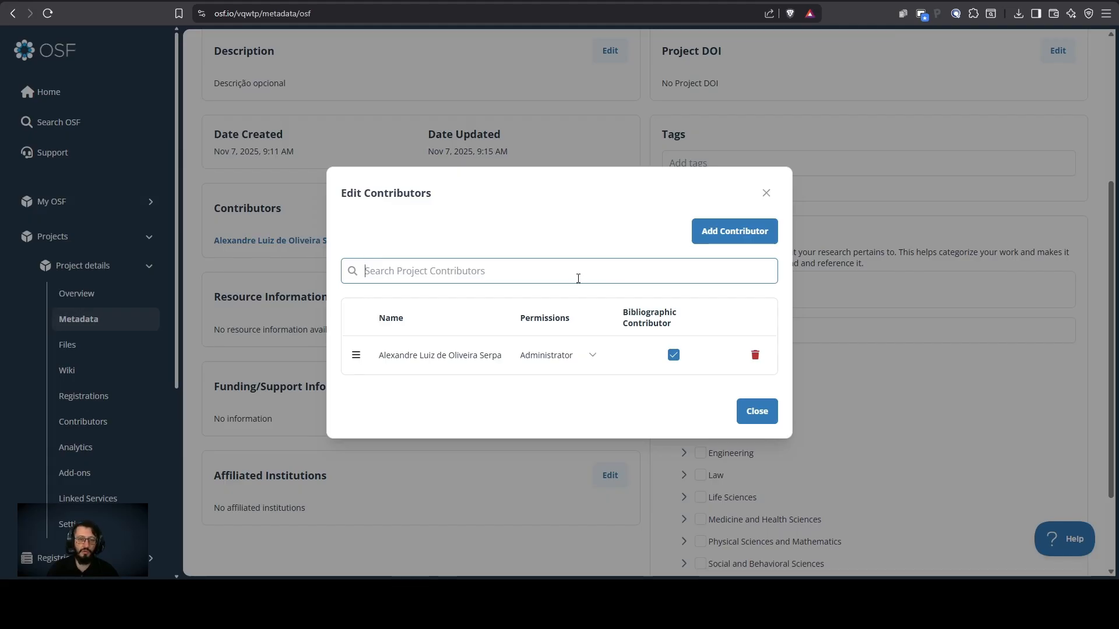
click(766, 193)
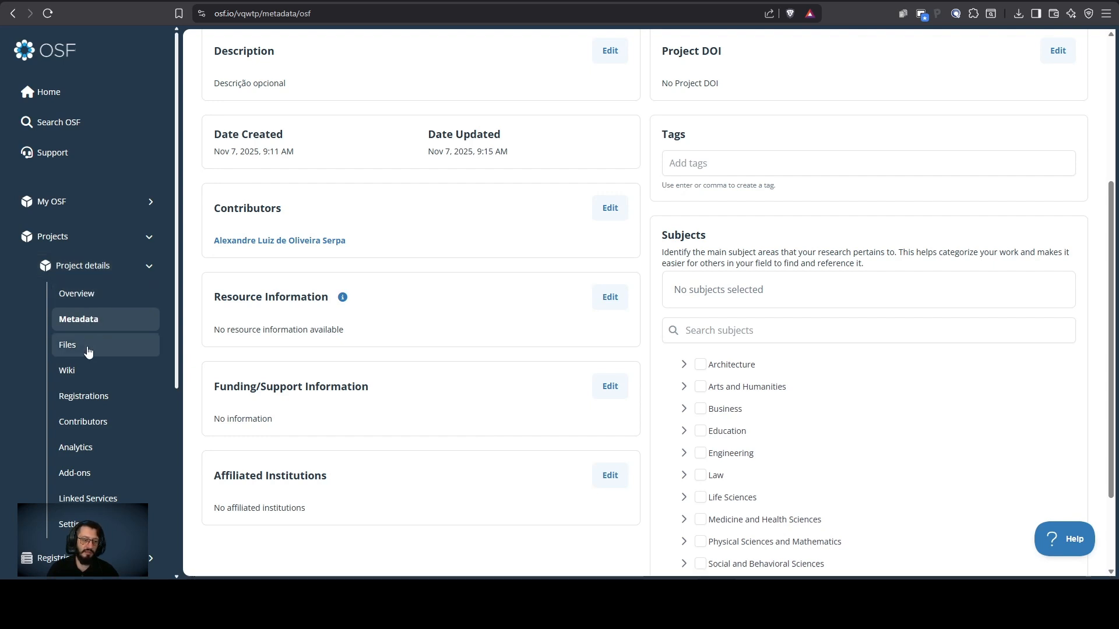
Step: View the project's Files page, compare it with the files preview on the project overview, and return to Files
click(139, 344)
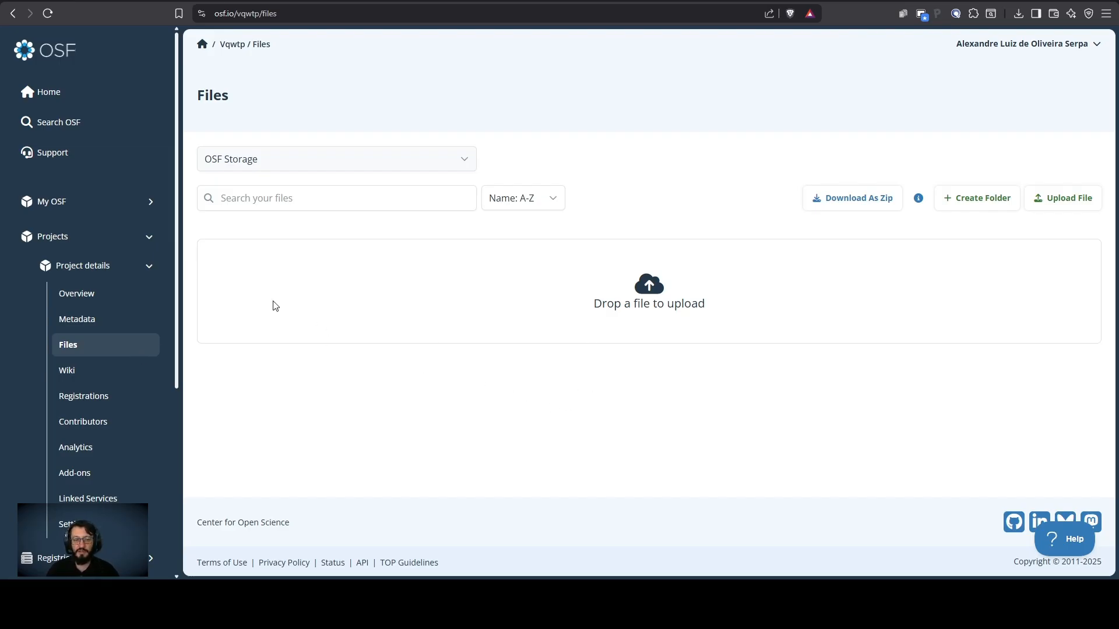
click(120, 296)
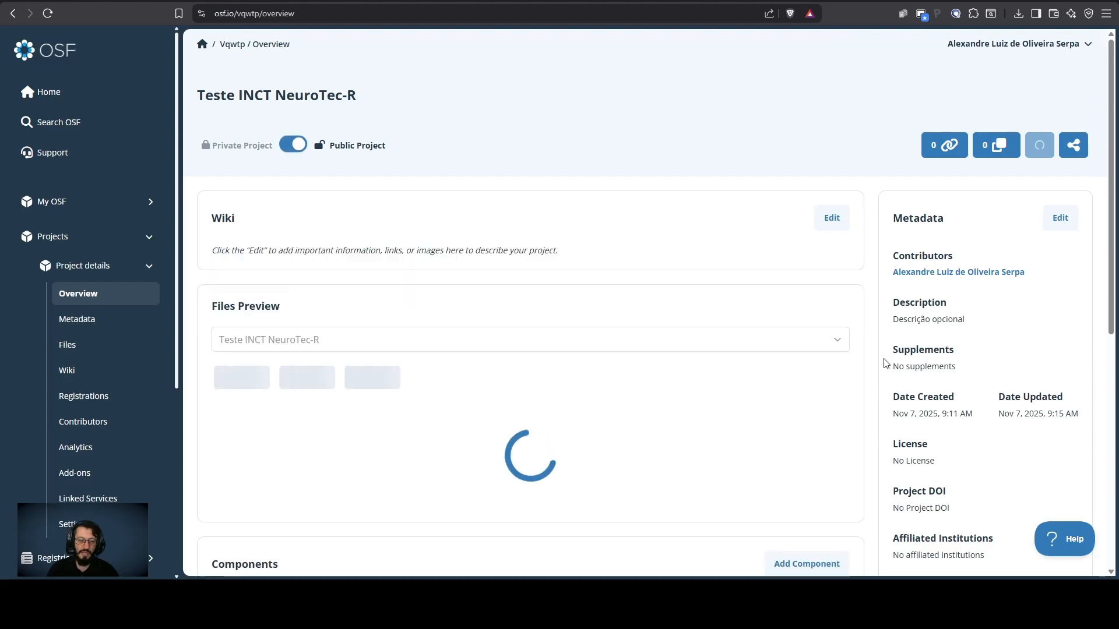
scroll(699, 407, down, 1)
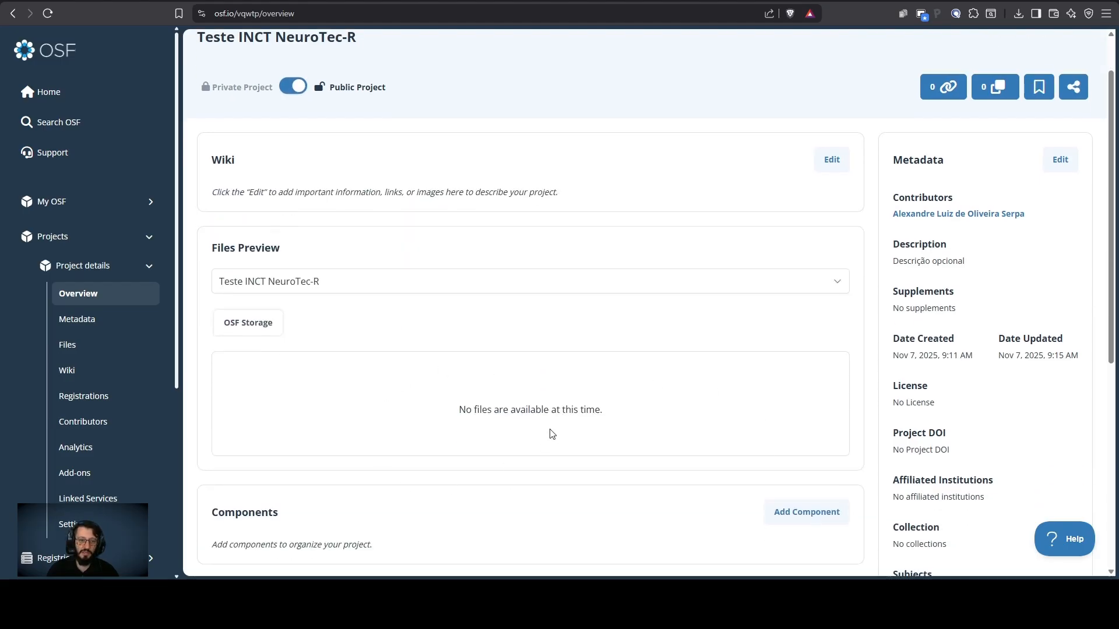
scroll(593, 364, down, 2)
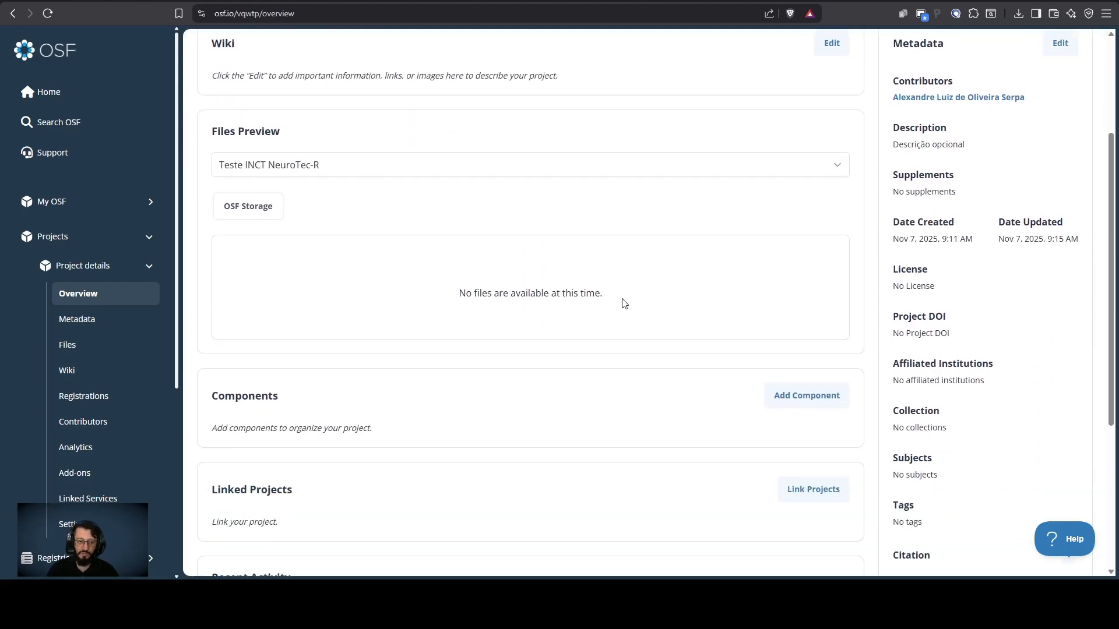
scroll(625, 327, up, 3)
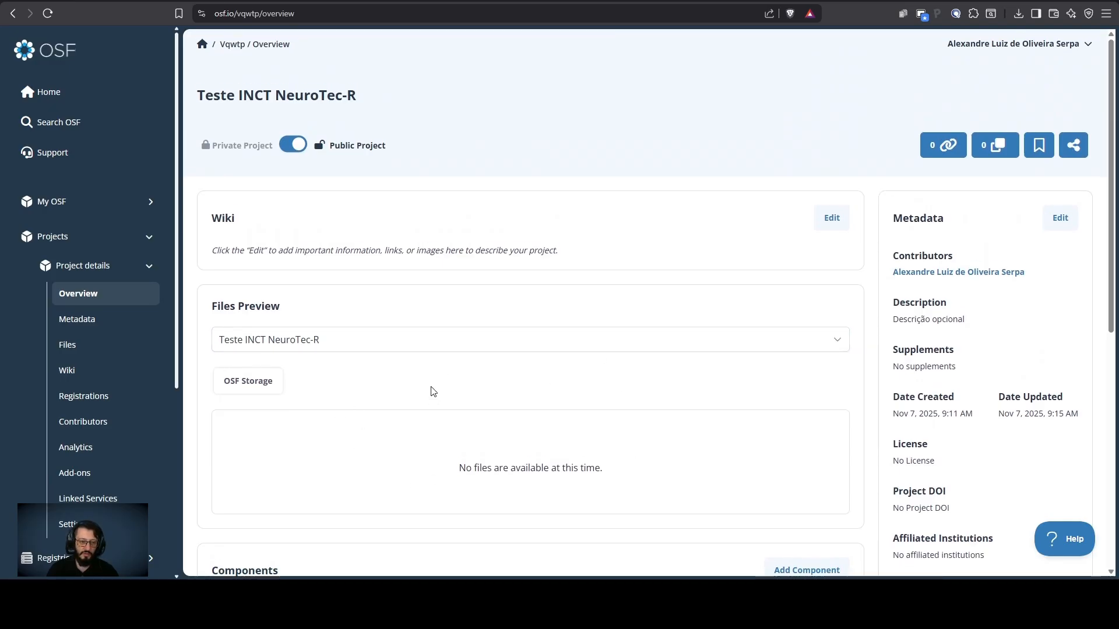
click(91, 345)
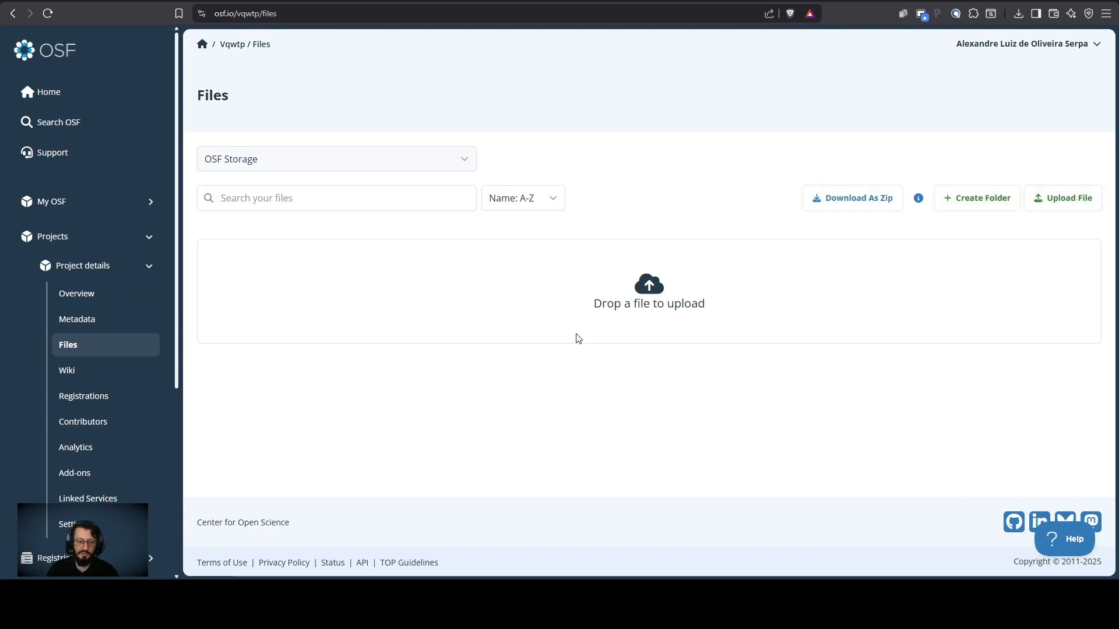
Step: View the project's wiki and its new registration form, and go back to the project's registrations without submitting anything
click(90, 370)
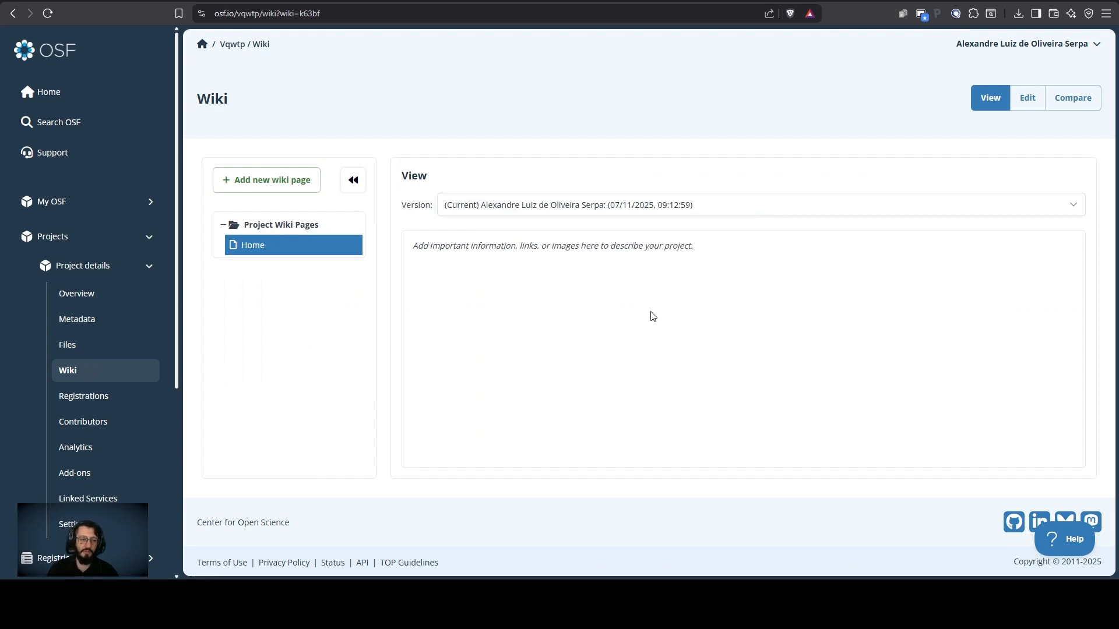
click(121, 402)
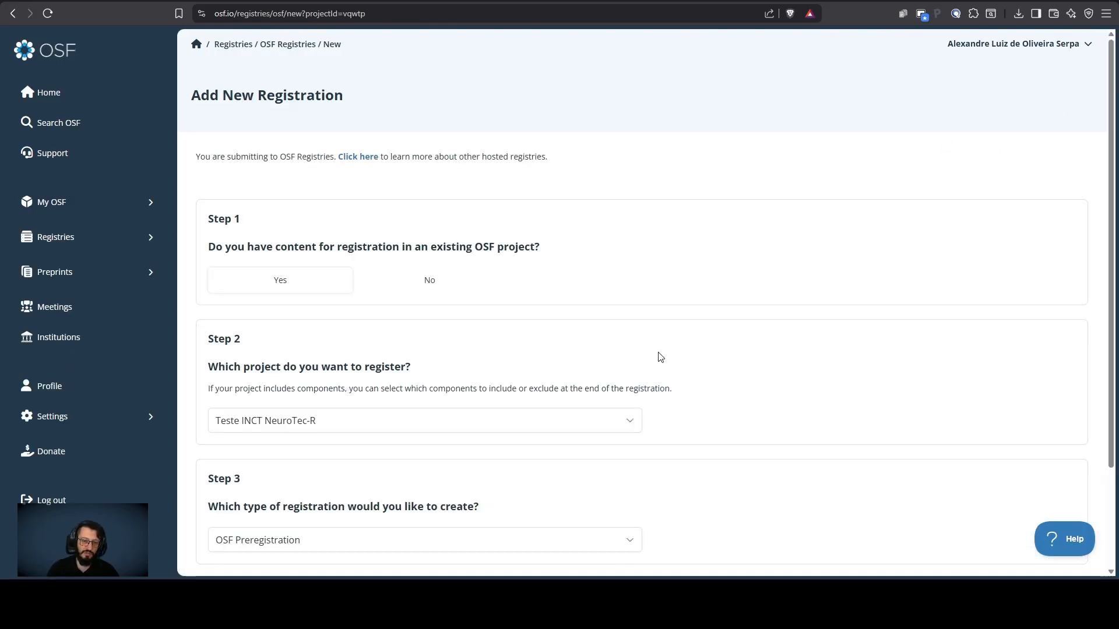
key(alt+Left)
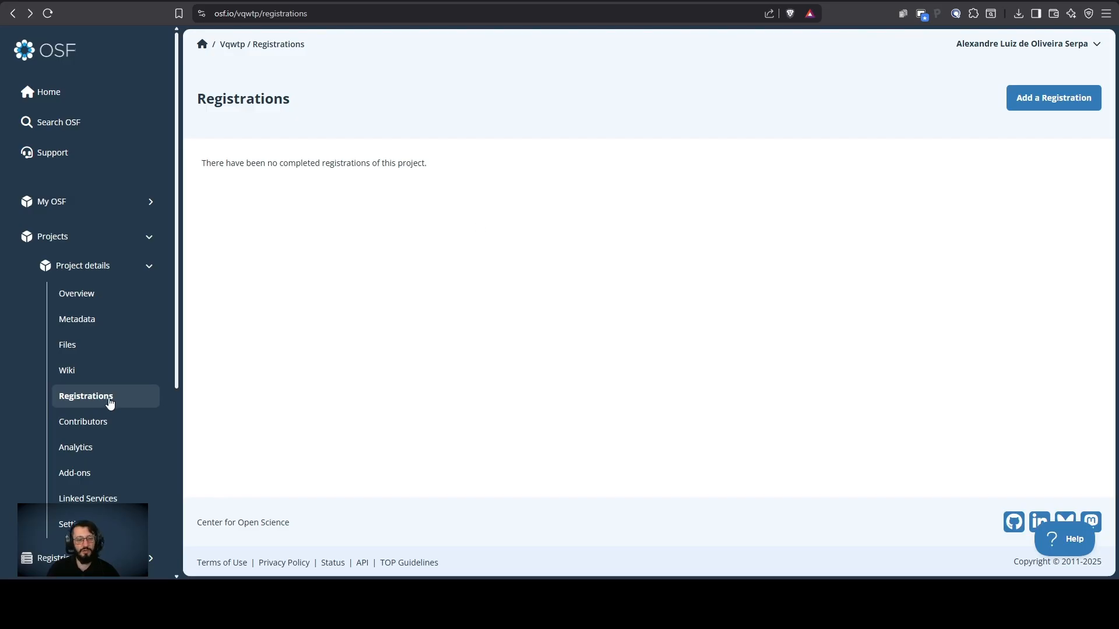
Step: Show the view-only link creation dialog for the project's contributors and close it without creating a link
click(107, 423)
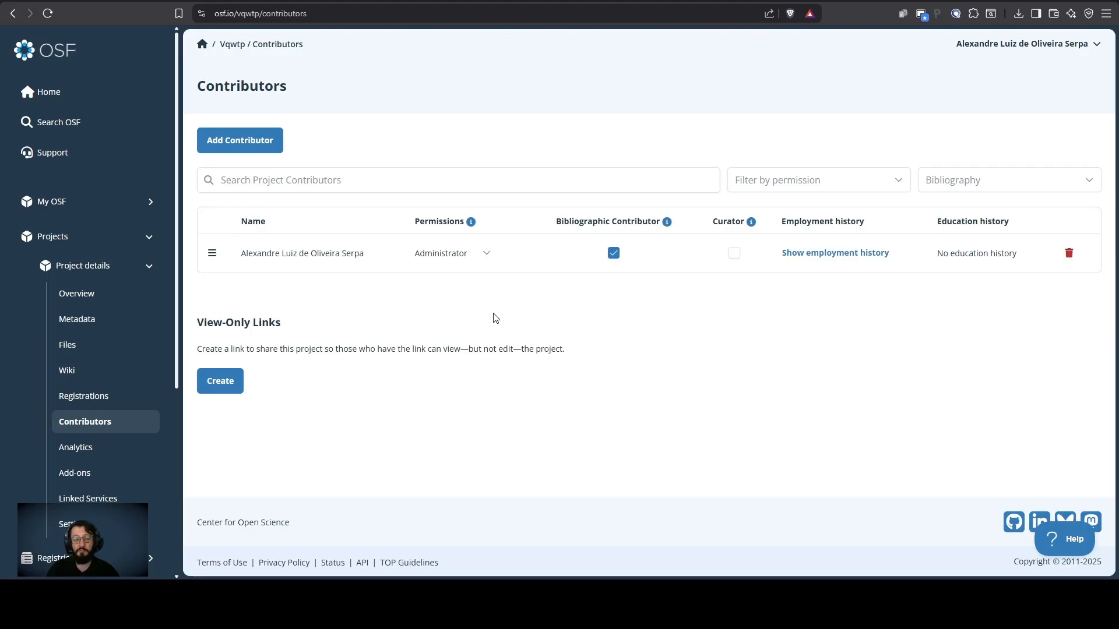
click(220, 382)
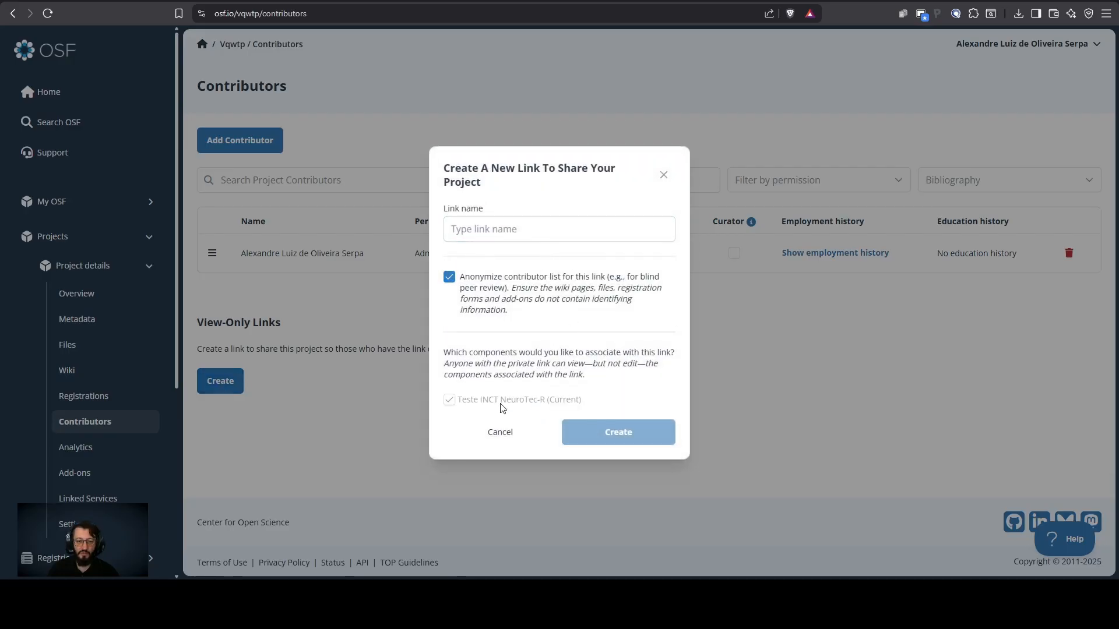
click(663, 175)
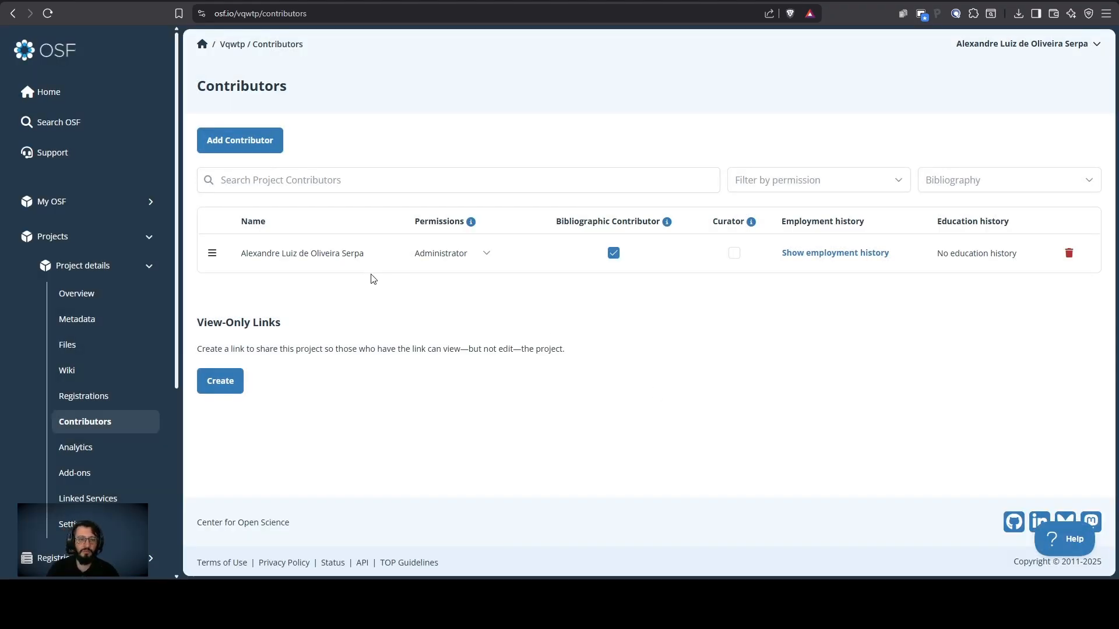
Step: Check the permission levels available for the listed contributor and show the explanation of the Curator role, leaving the permission as it is
click(486, 253)
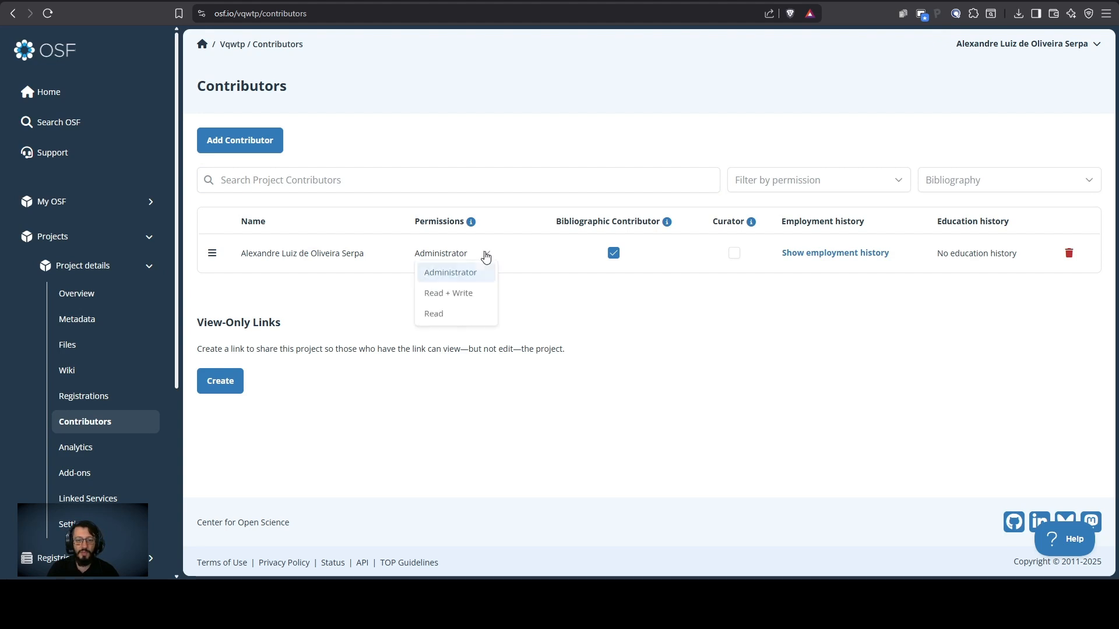
click(749, 430)
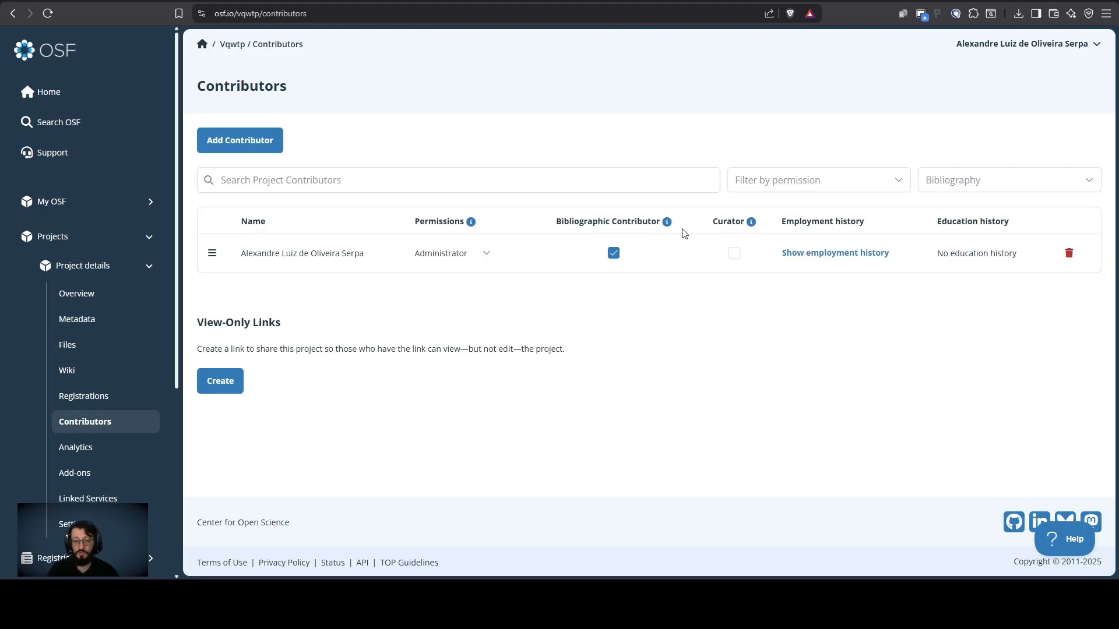
mouse_move(750, 226)
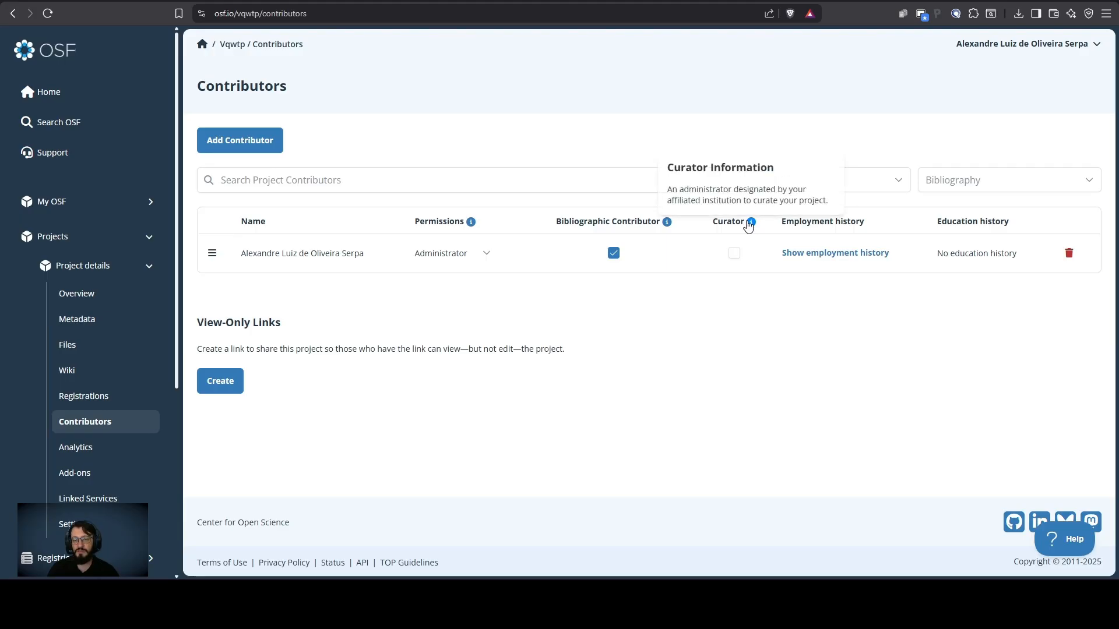
Step: View the project's analytics and look through all the additional storage add-ons that can be connected
click(128, 447)
scroll(124, 431, down, 2)
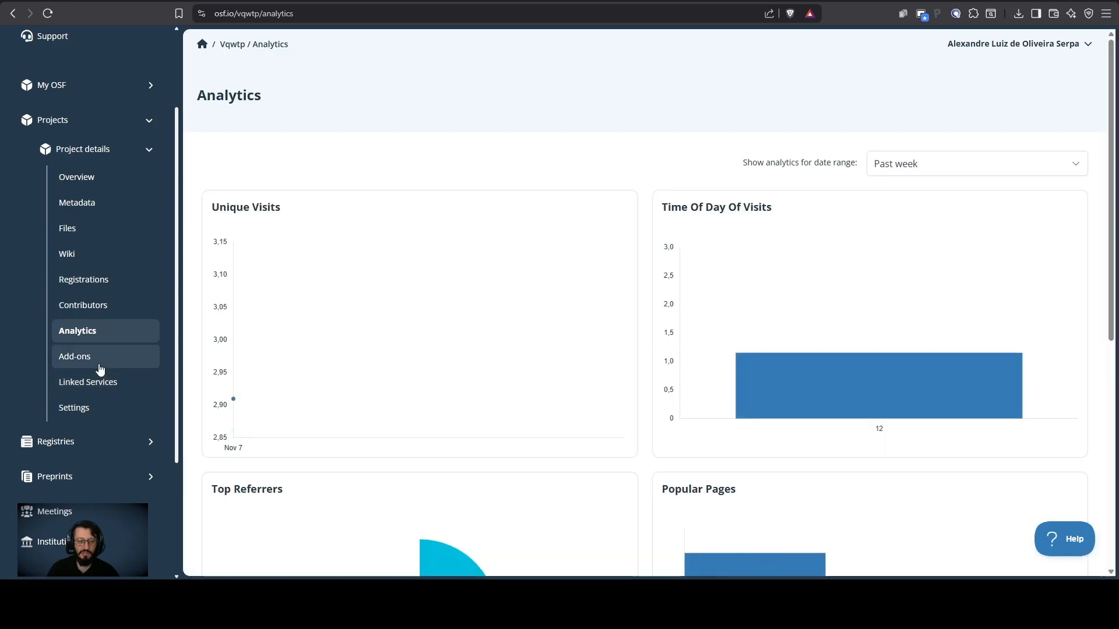
click(99, 358)
scroll(564, 278, down, 4)
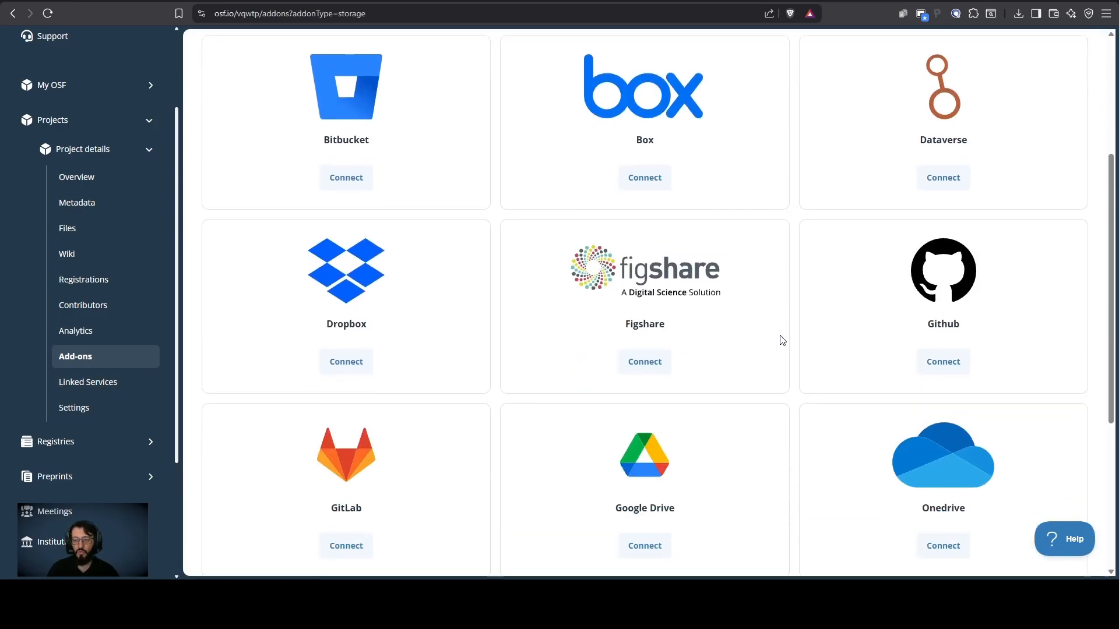
scroll(782, 340, down, 3)
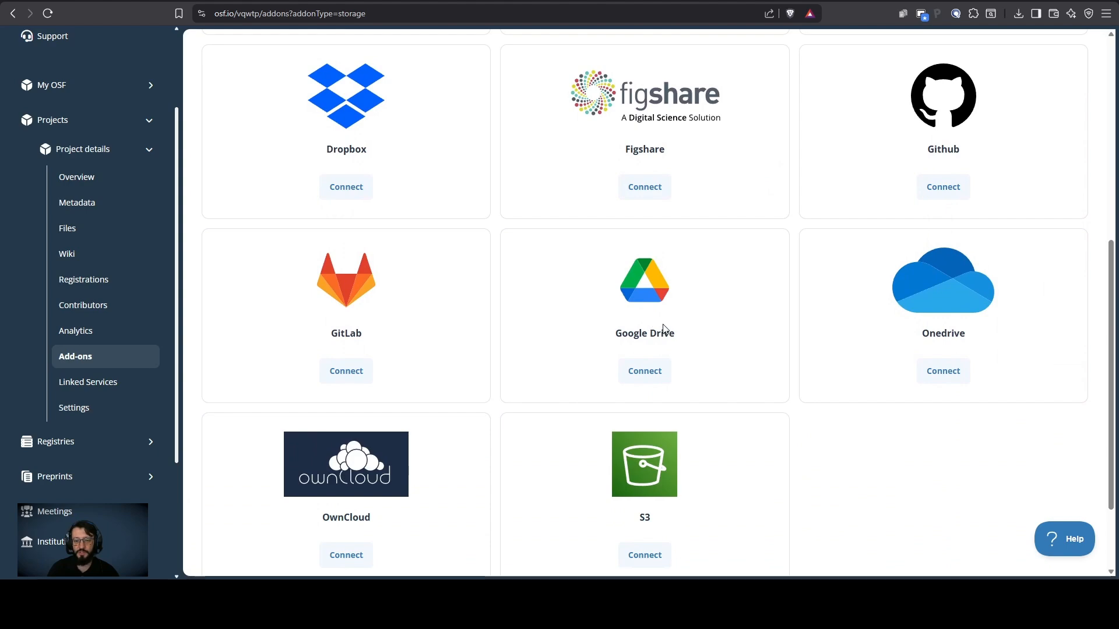
scroll(760, 421, up, 4)
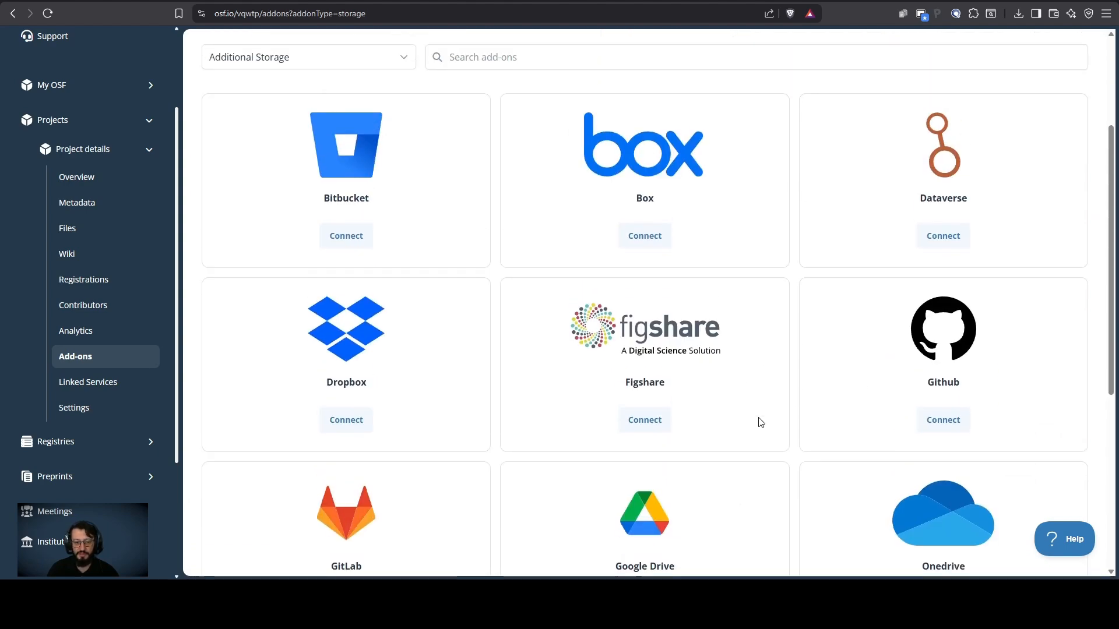
scroll(518, 434, up, 2)
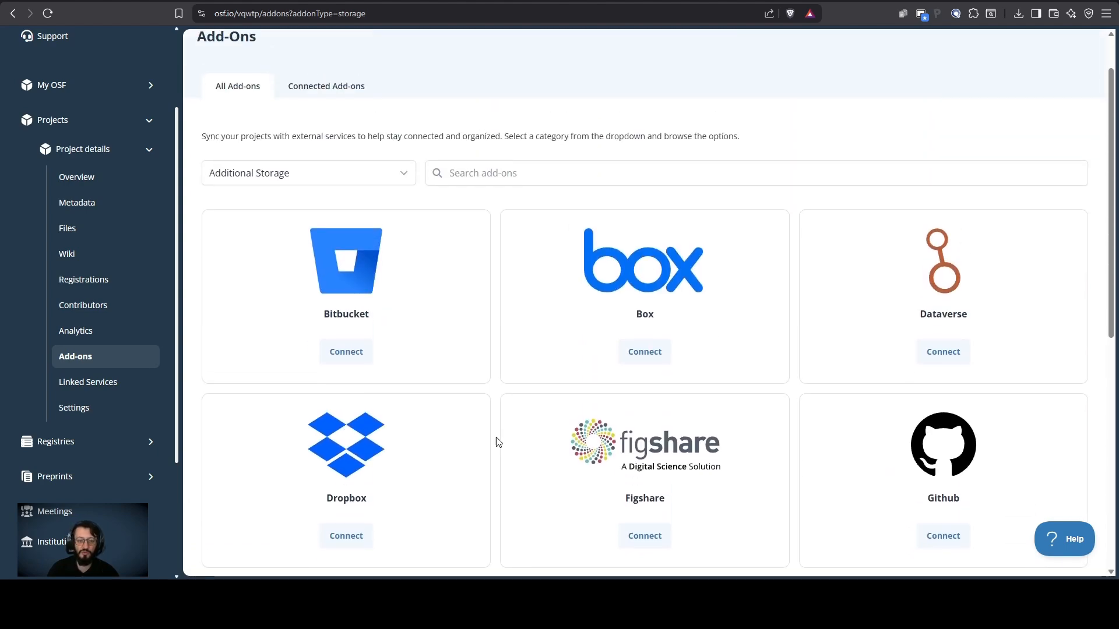
scroll(564, 387, down, 8)
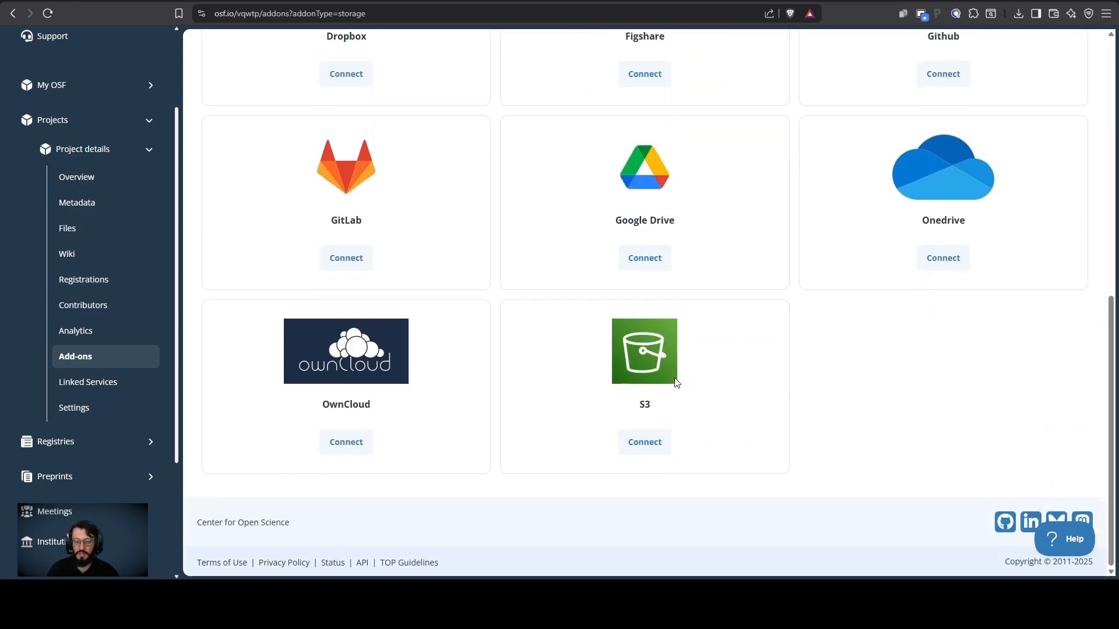
scroll(676, 388, up, 8)
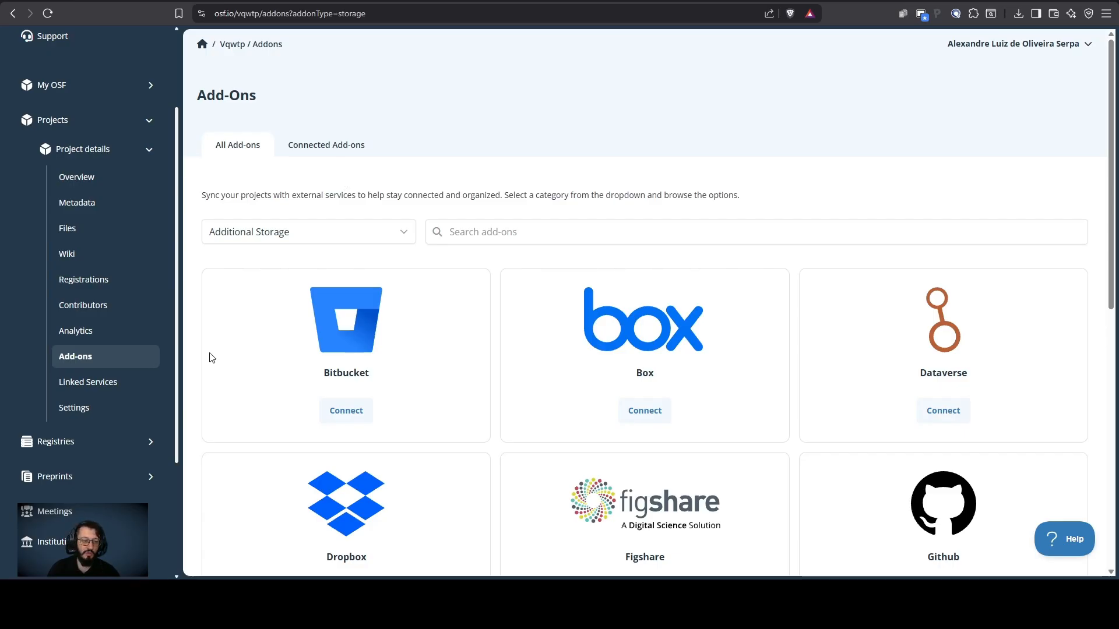
Step: View the project's linked services and follow the link there to add-ons to show the connected ones
click(106, 382)
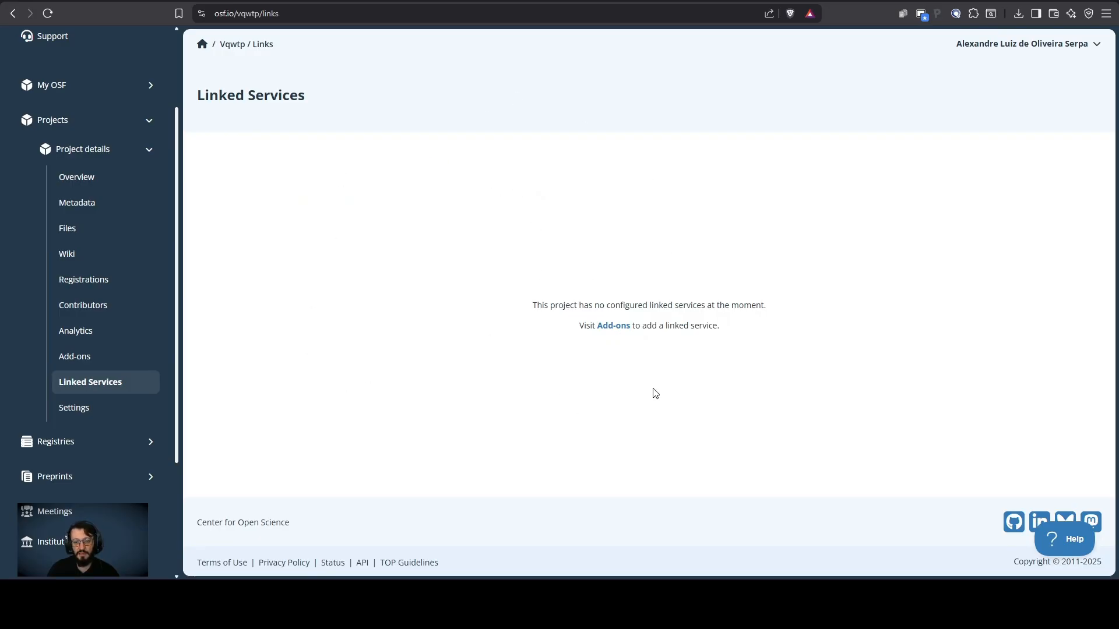
click(606, 327)
click(336, 148)
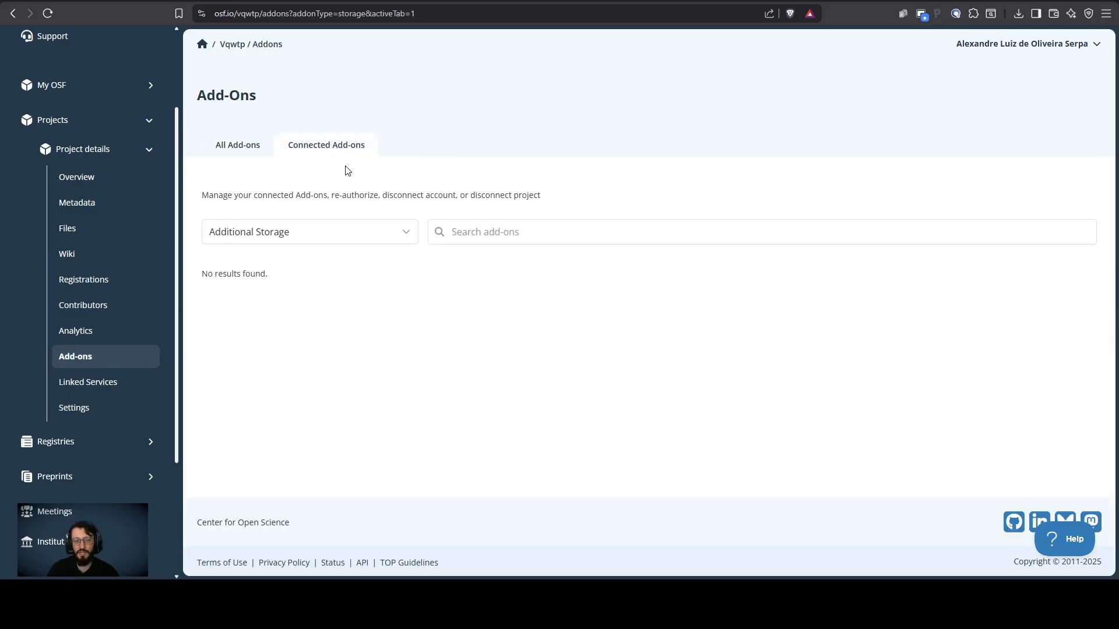
Step: Review the project settings from title and storage location to wiki, email notifications and affiliation, and return to the project overview
click(85, 409)
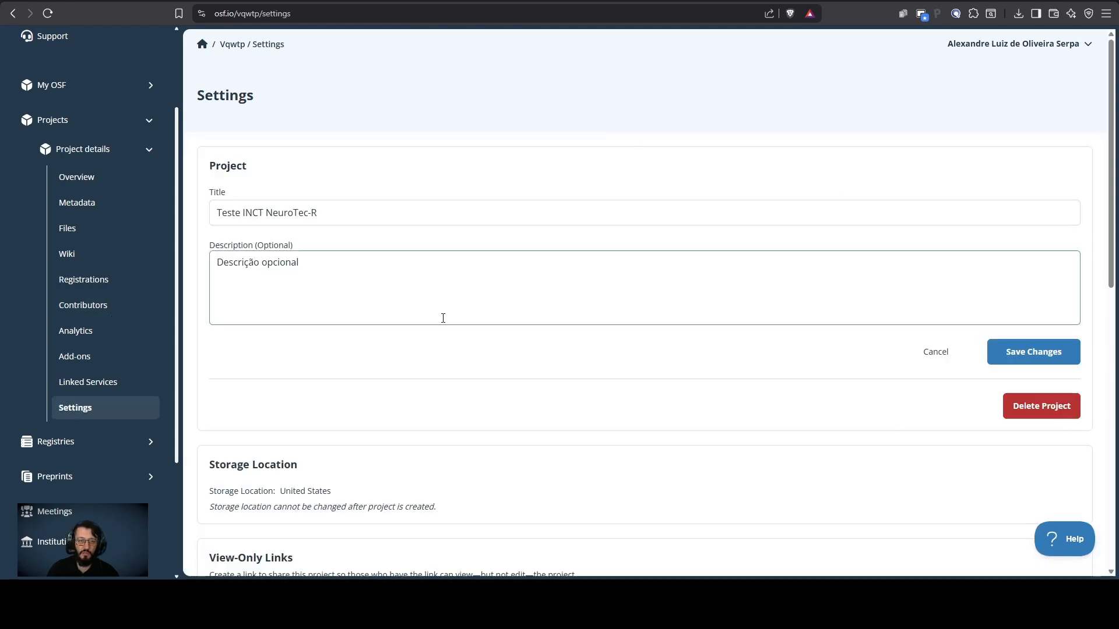
scroll(488, 368, down, 3)
scroll(489, 368, down, 8)
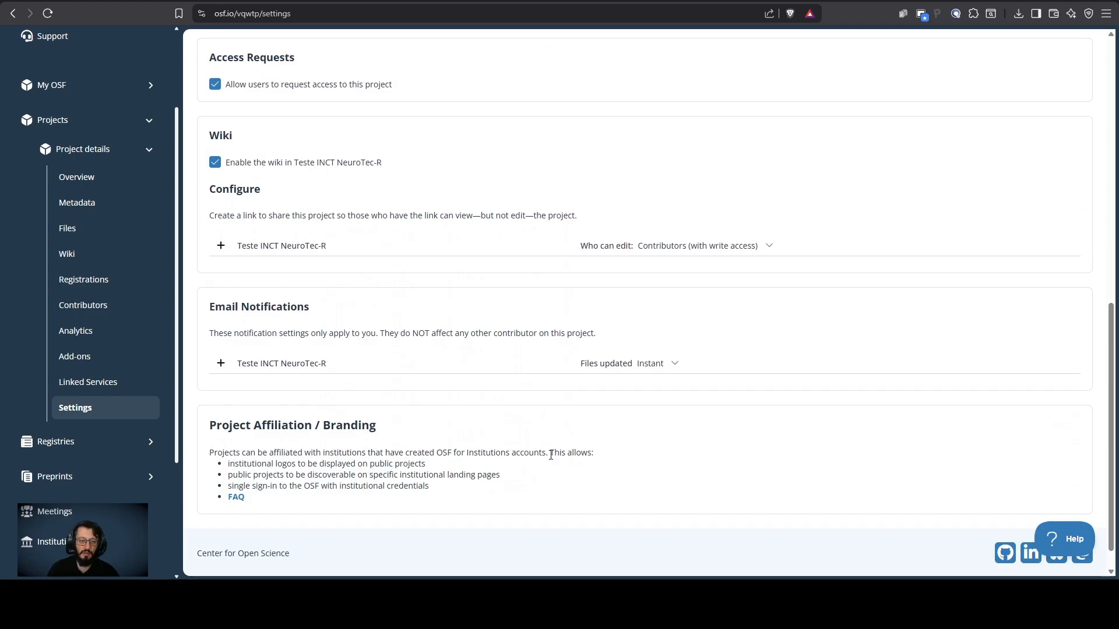
scroll(559, 477, up, 5)
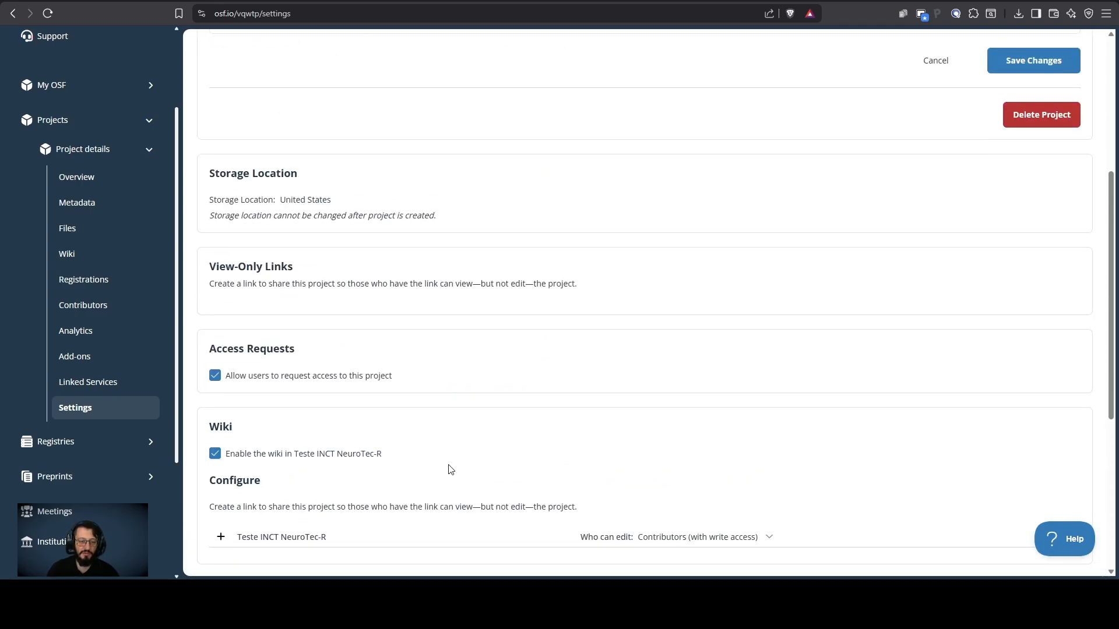
scroll(450, 469, down, 1)
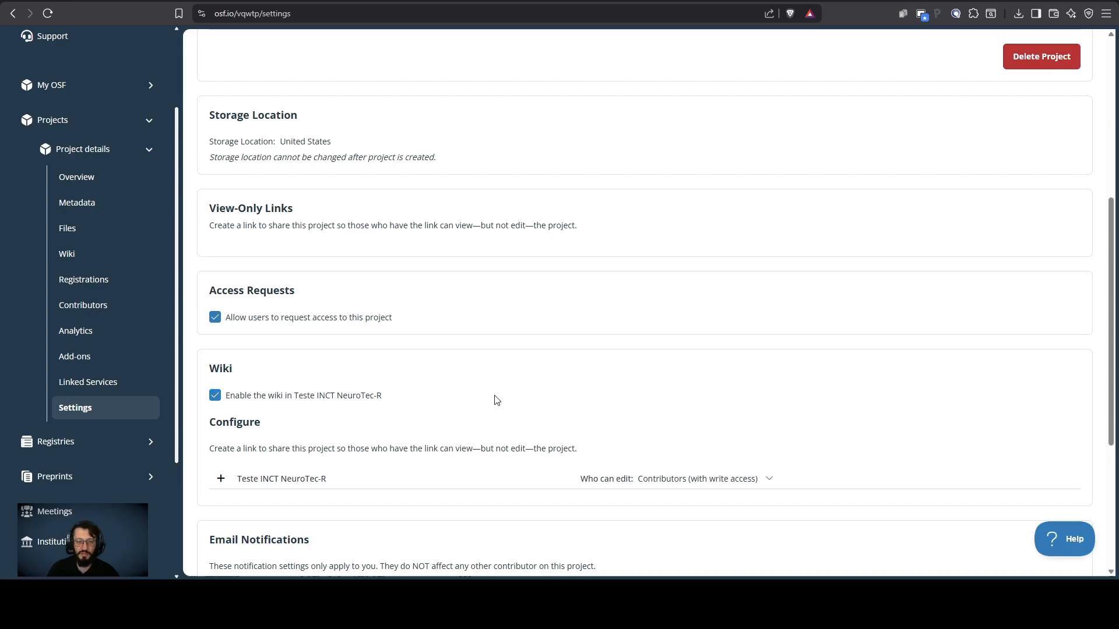
scroll(495, 399, down, 4)
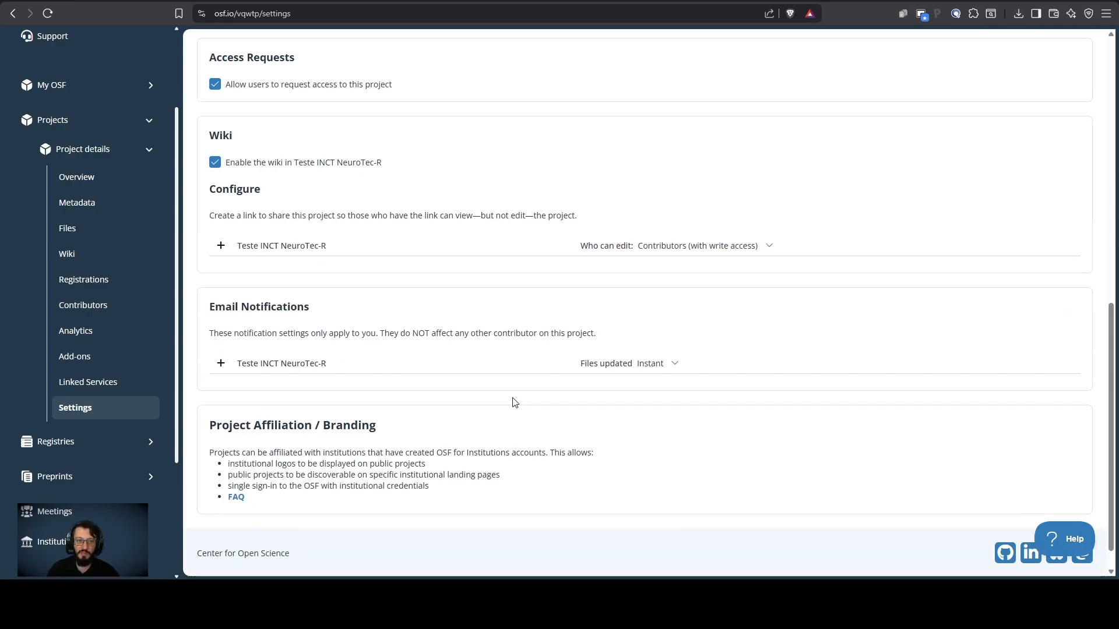
scroll(513, 402, up, 6)
scroll(507, 409, down, 5)
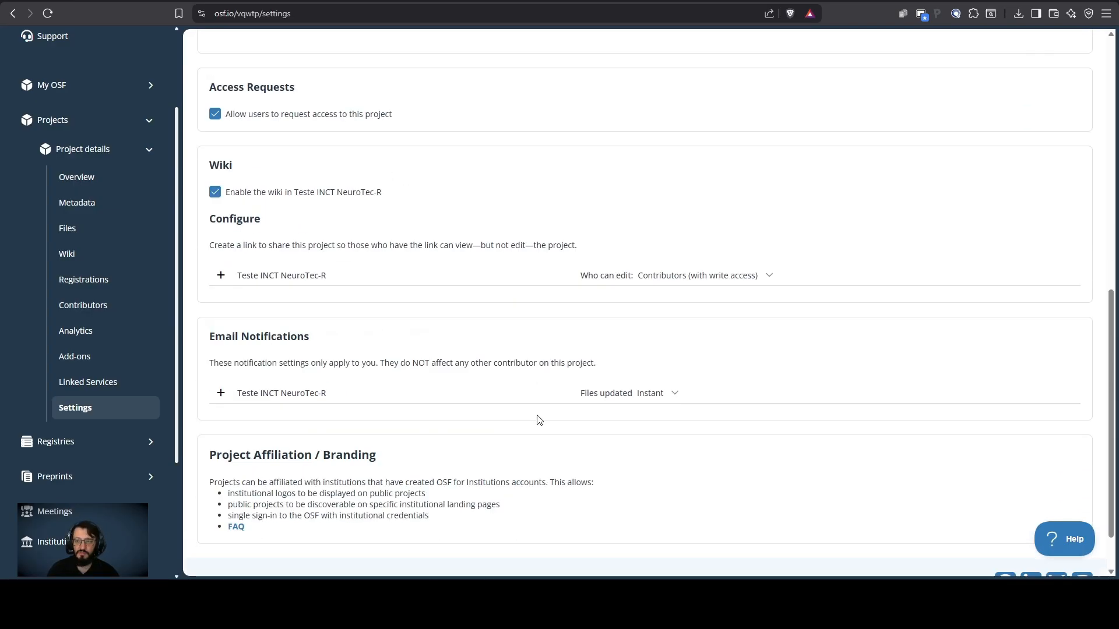
scroll(553, 349, down, 1)
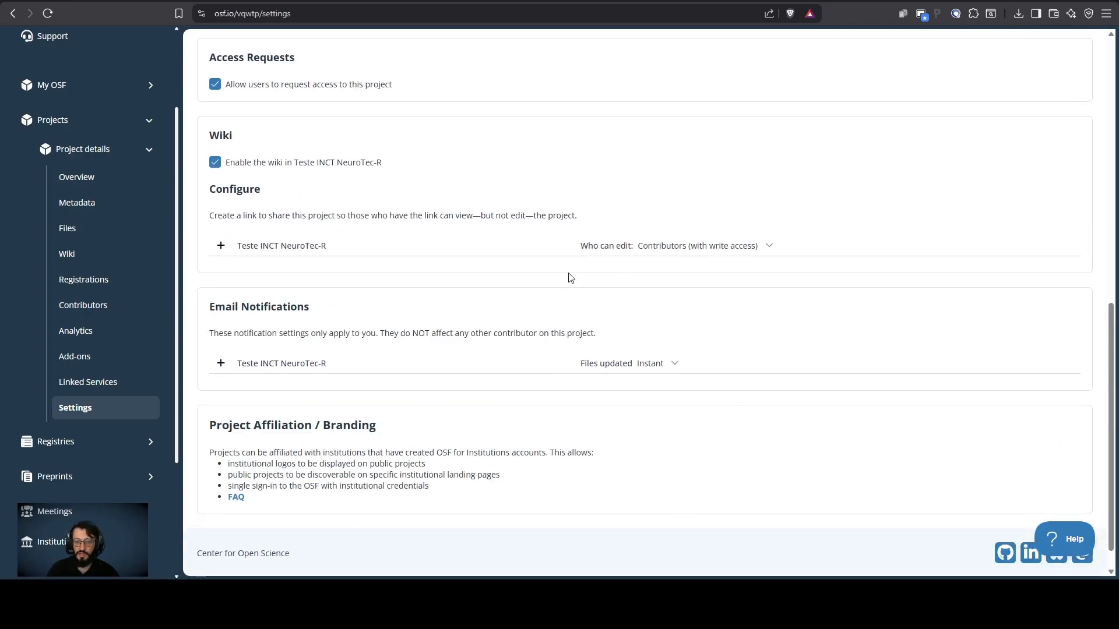
click(102, 179)
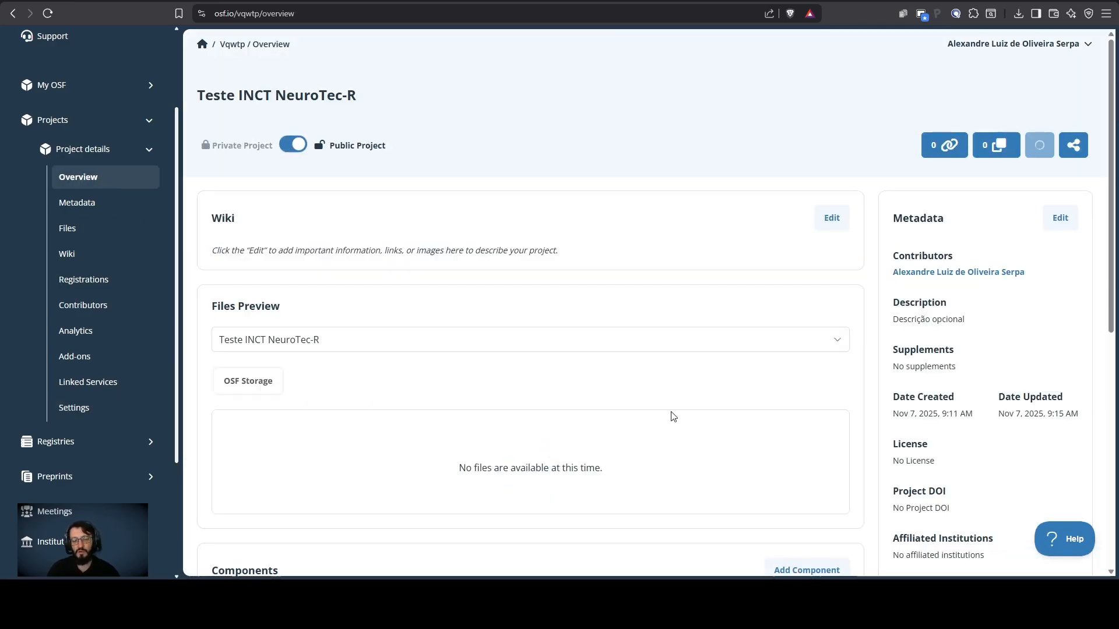